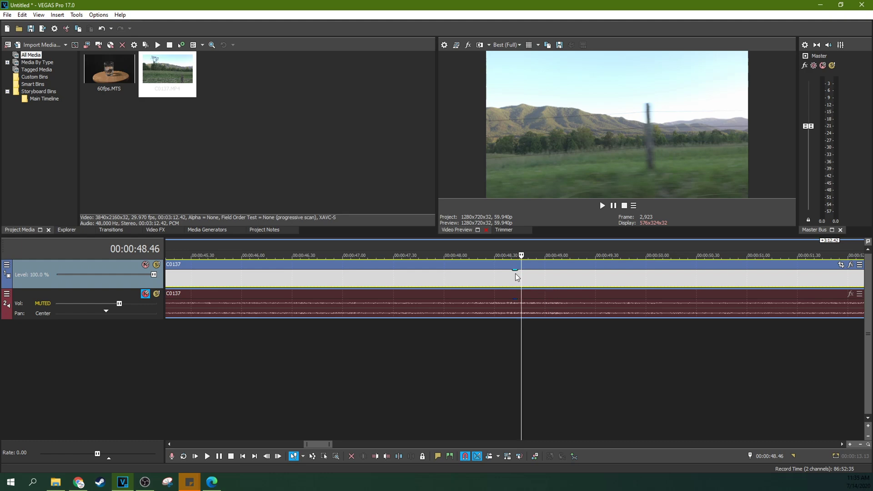
Step: Step the clip frame by frame around 00:00:48.41 to compare its motion
key("Left")
key("Left")
key("Left")
key("Right")
key("Right")
key("Right")
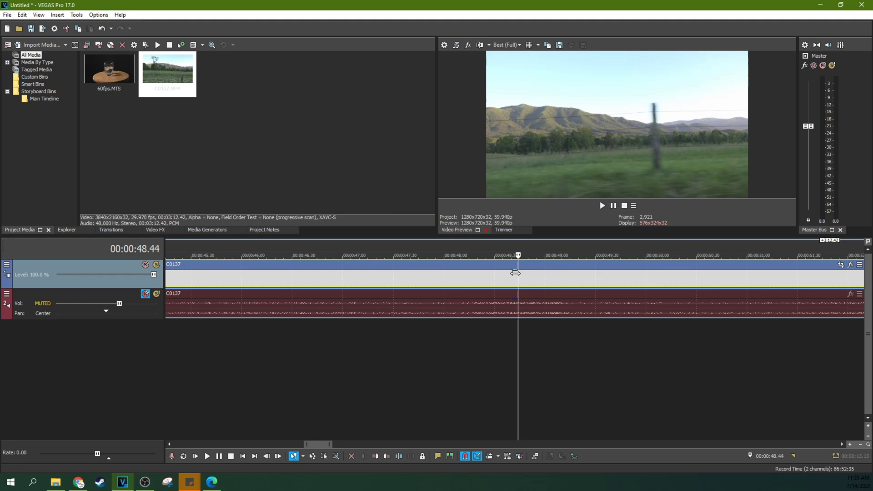
scroll(514, 268, "down", 2)
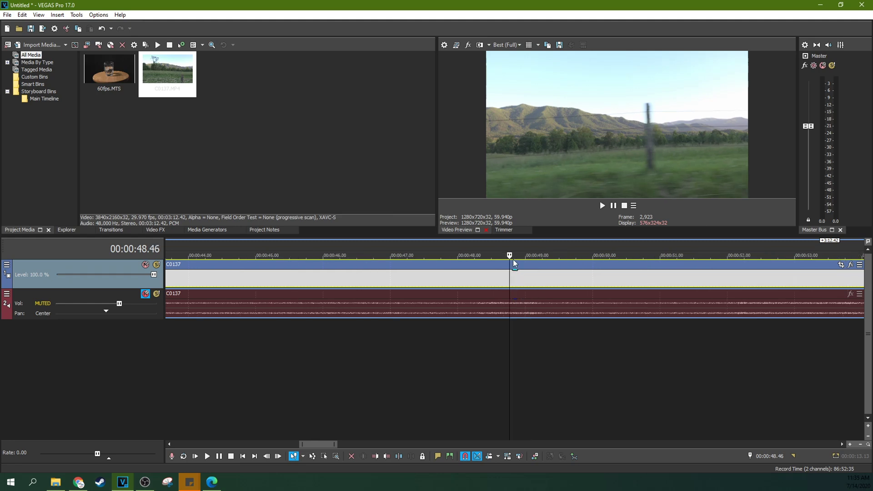
scroll(515, 263, "down", 1)
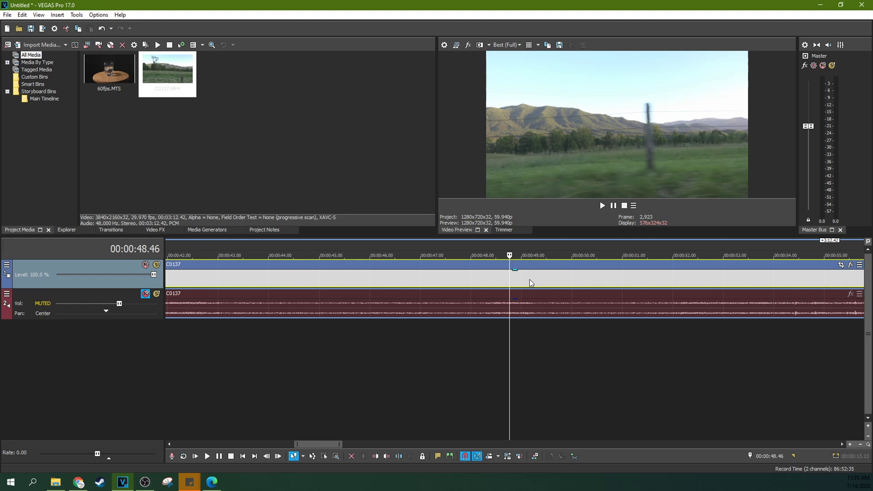
left_click(505, 275)
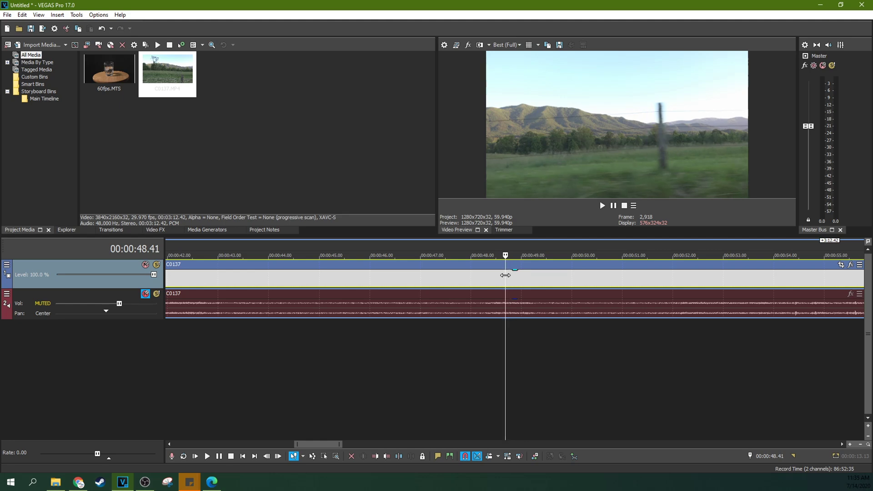
scroll(505, 275, "up", 3)
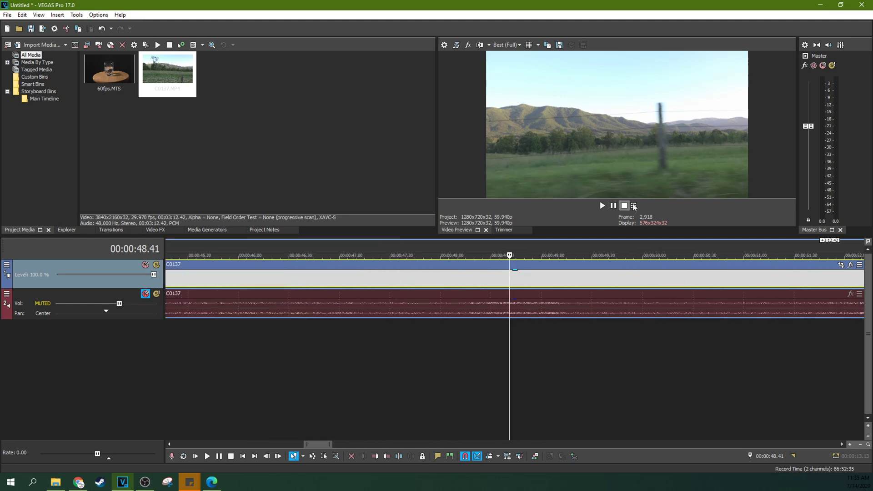
key("Right")
key("Right")
key("Right")
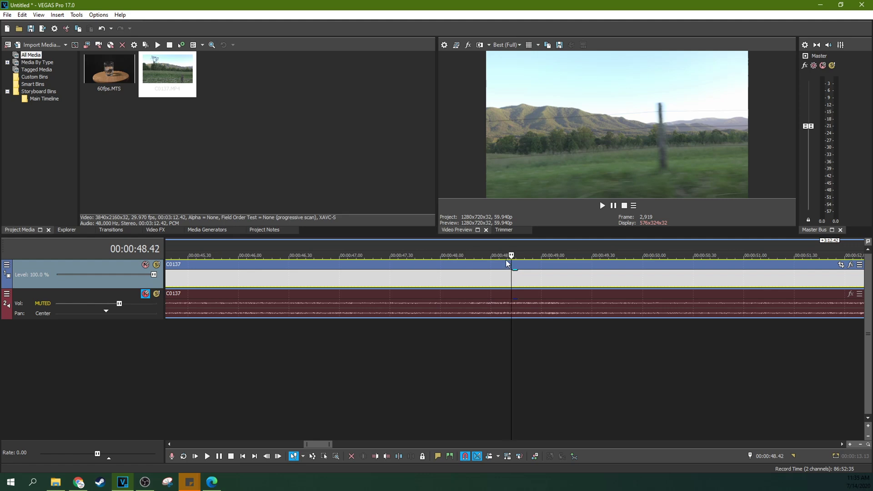
key("Right")
key("Right")
key("Right")
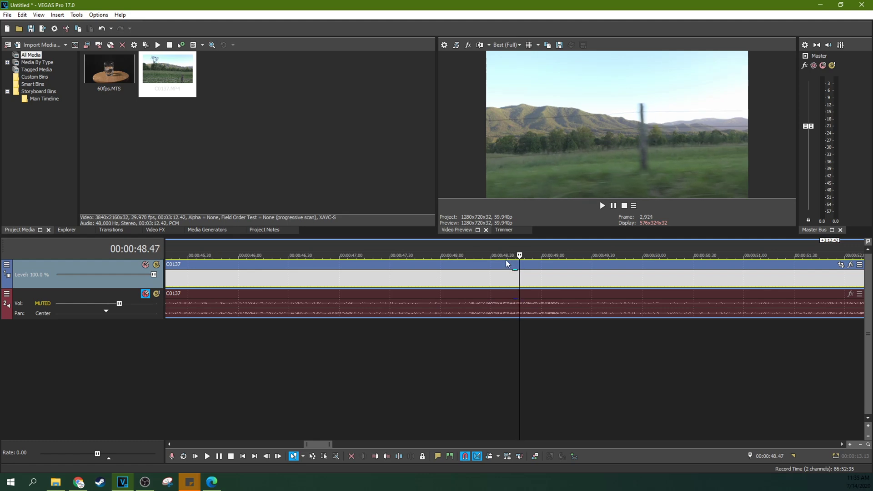
key("Right")
key("Right")
key("Right")
key("Right")
key("Right")
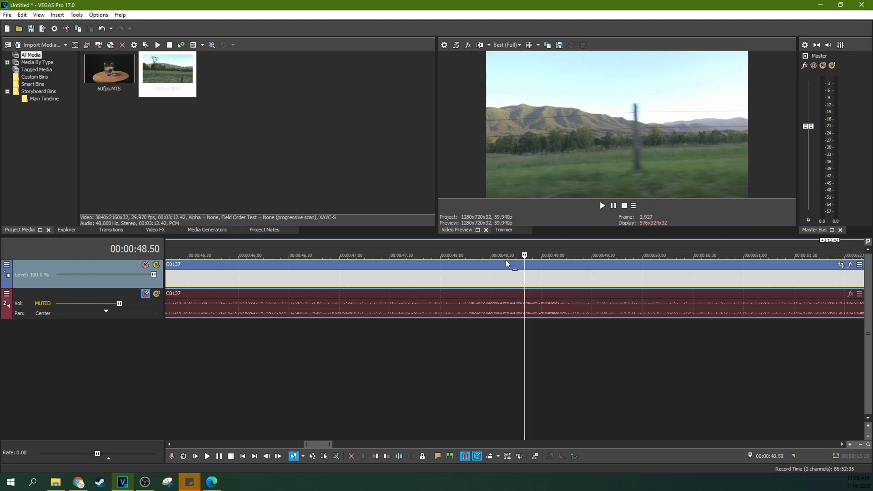
key("Right")
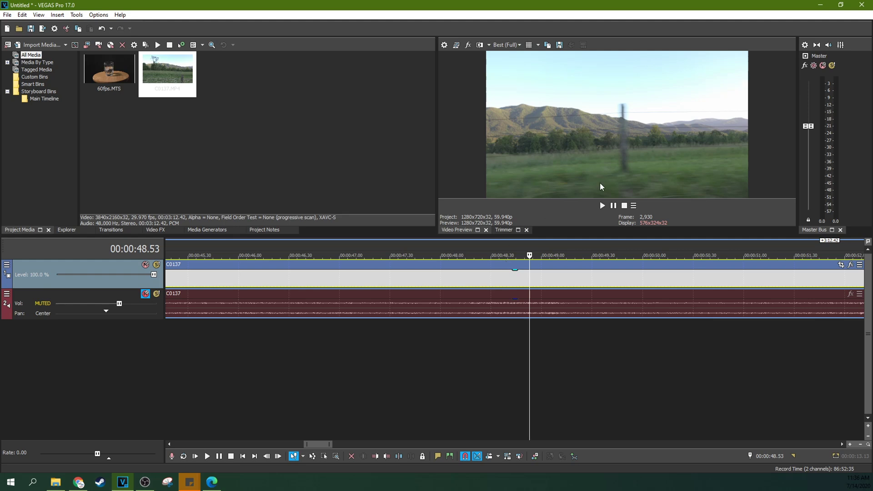
Step: Rewind and replay the short stretch of motion around 48.3 seconds
key("j")
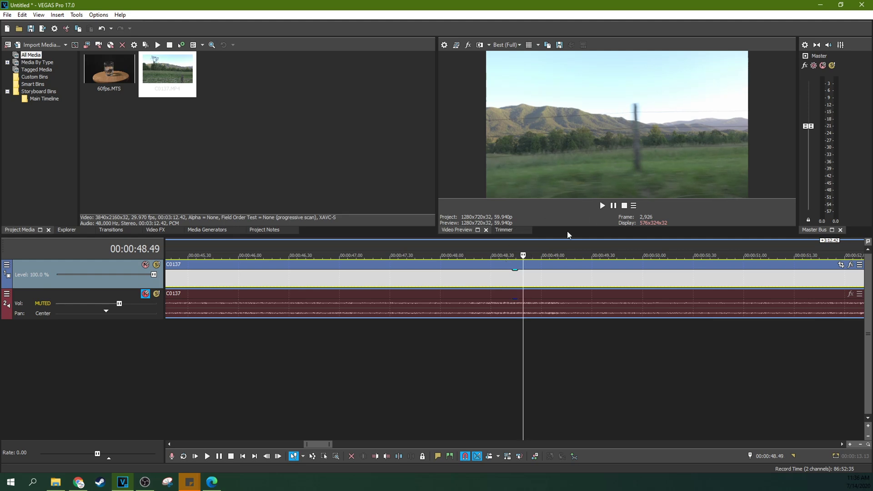
key("l")
key("space")
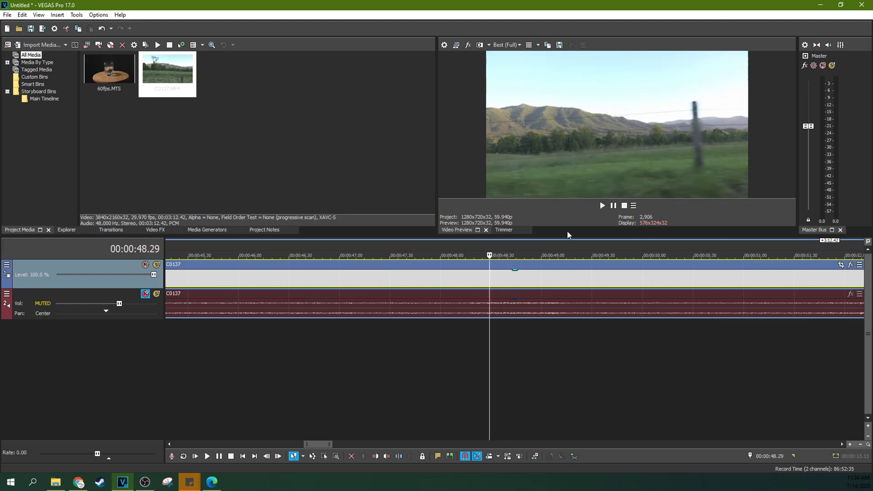
key("space")
key("space")
key("space")
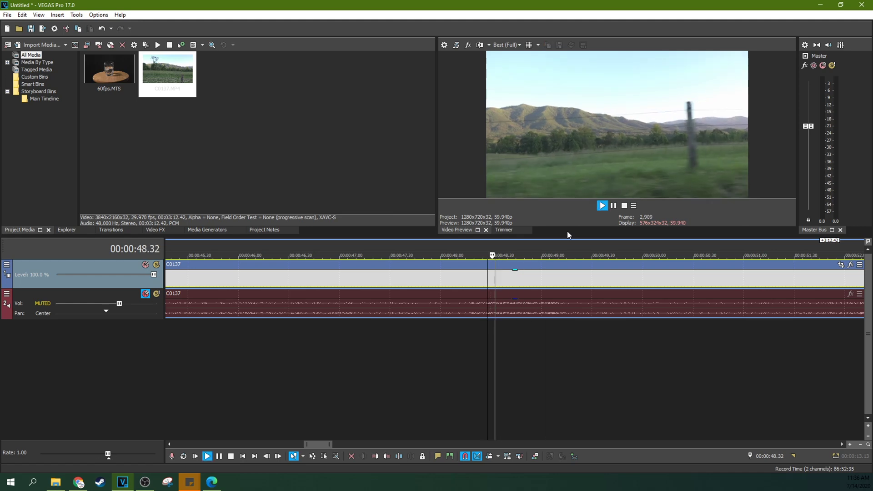
key("space")
key("space")
key("space")
key("space")
key("space")
key("space")
key("space")
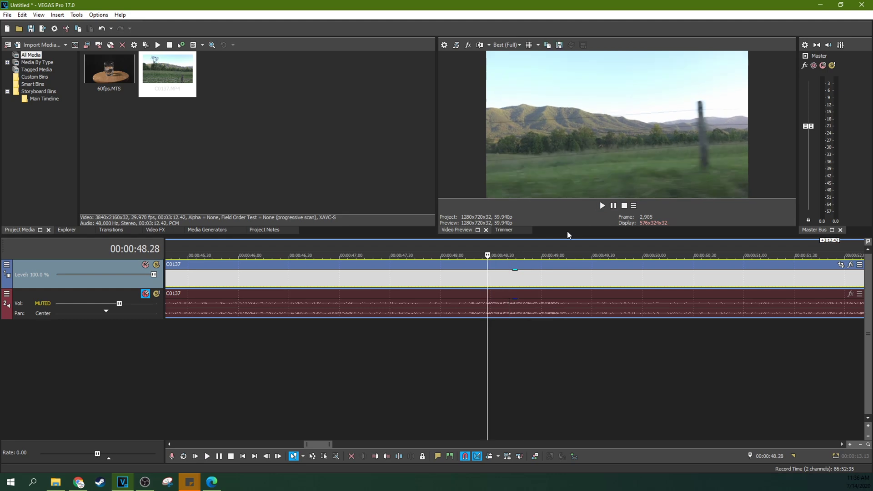
key("space")
key("space")
key("space")
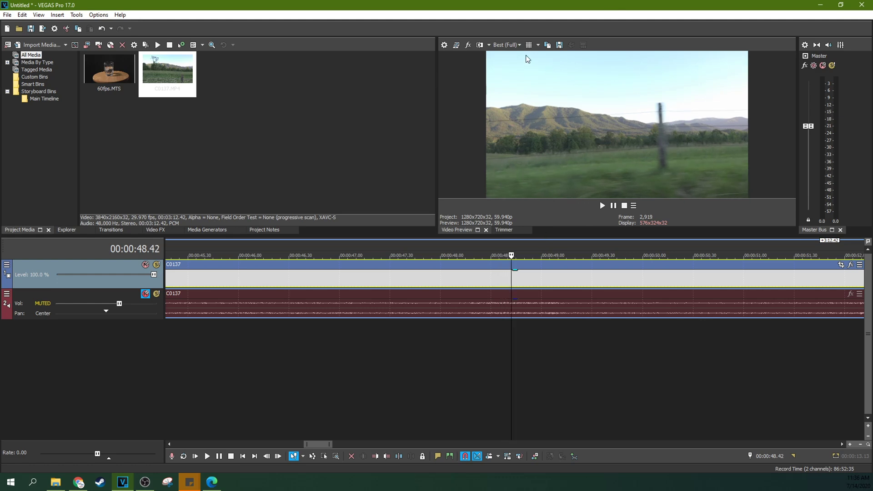
Step: Change the project's Resample mode to Force resample and apply it
left_click(514, 53)
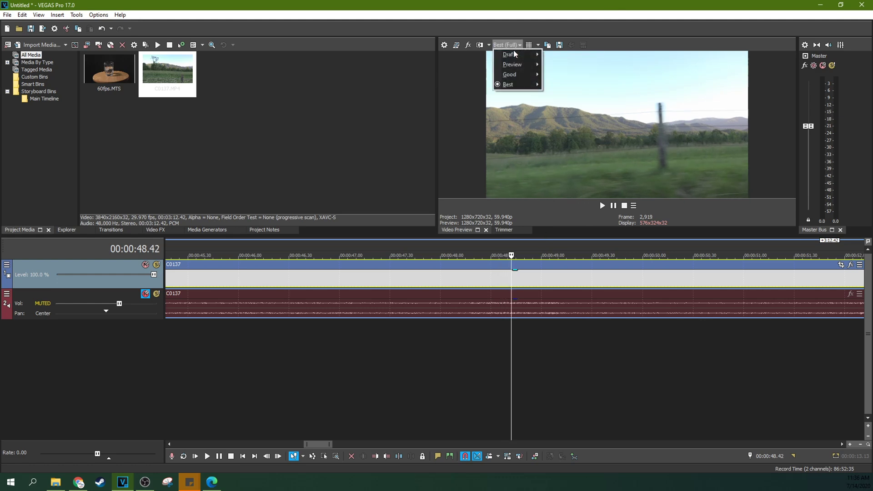
left_click(443, 76)
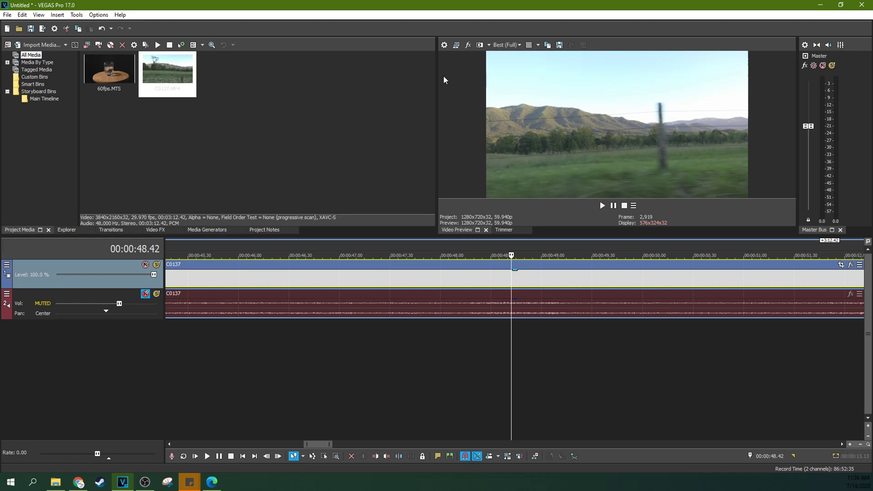
left_click(444, 46)
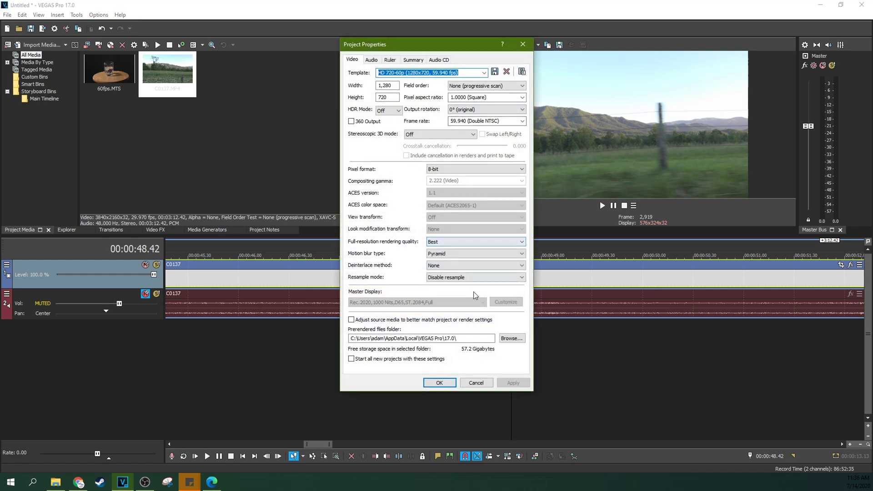
left_click(473, 278)
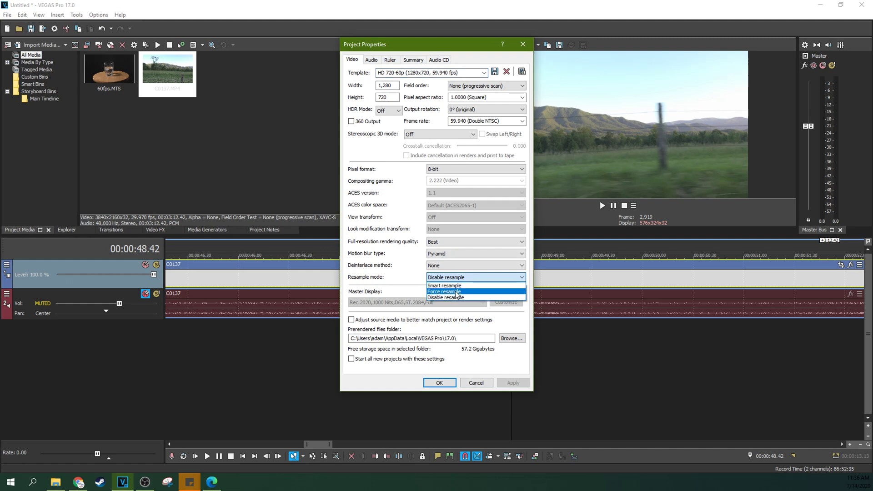
left_click(457, 292)
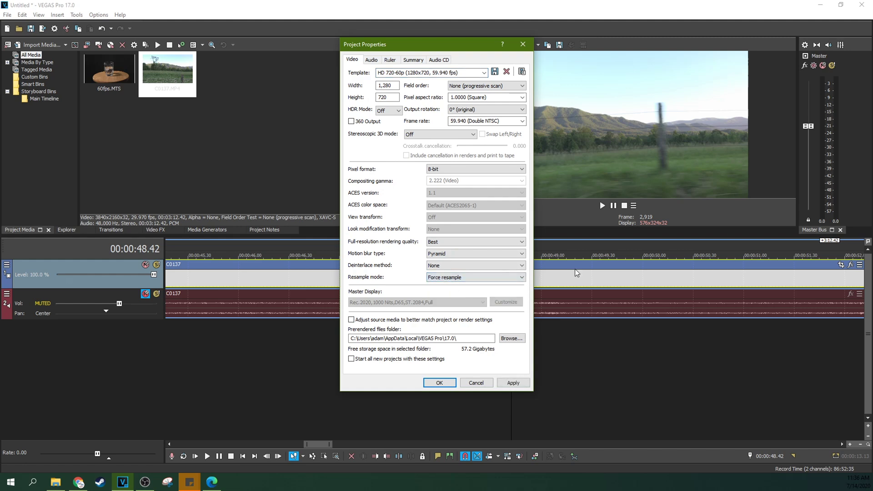
left_click(509, 382)
left_click(434, 382)
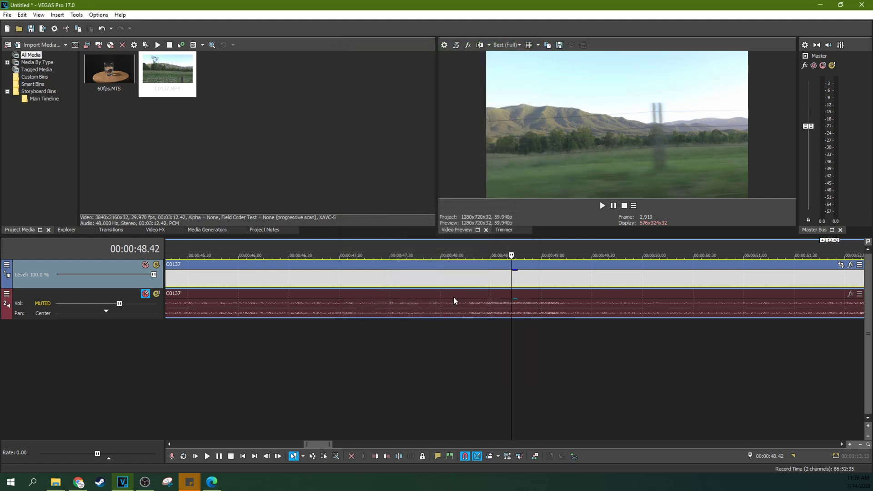
key("Right")
key("Right")
key("Right")
key("Right")
key("Right")
key("Right")
key("Right")
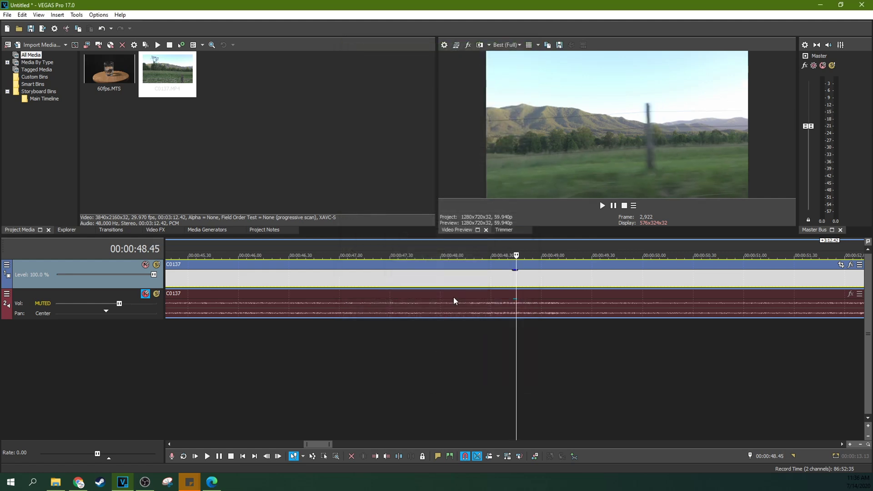
key("Right")
key("Right")
key("Right")
key("Right")
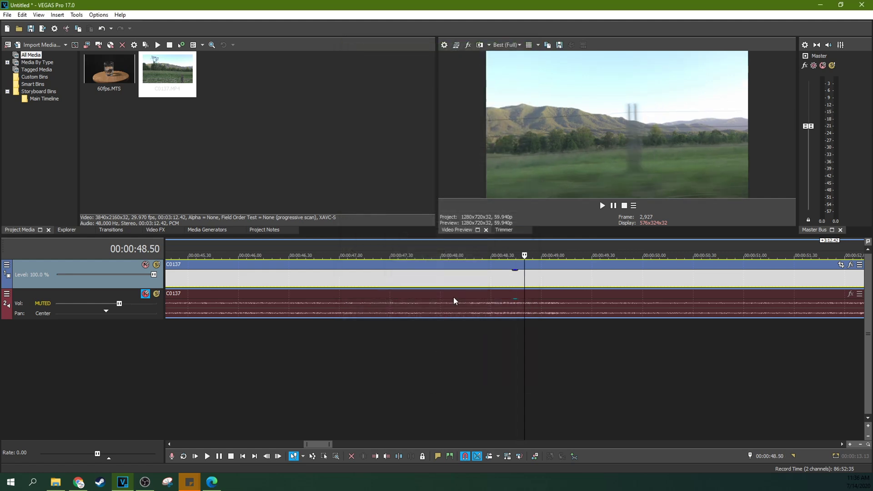
key("Left")
key("Left")
key("Left")
key("Left")
key("Left")
key("Left")
key("Left")
key("Left")
key("Left")
key("Left")
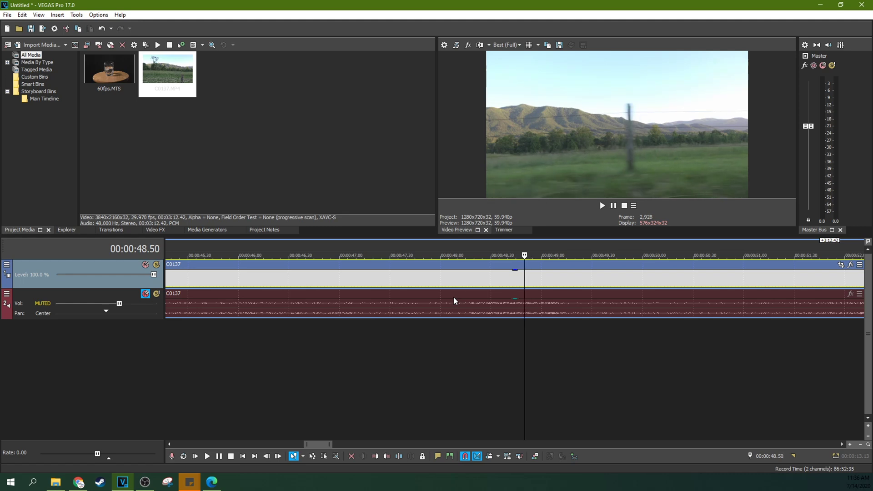
key("Left")
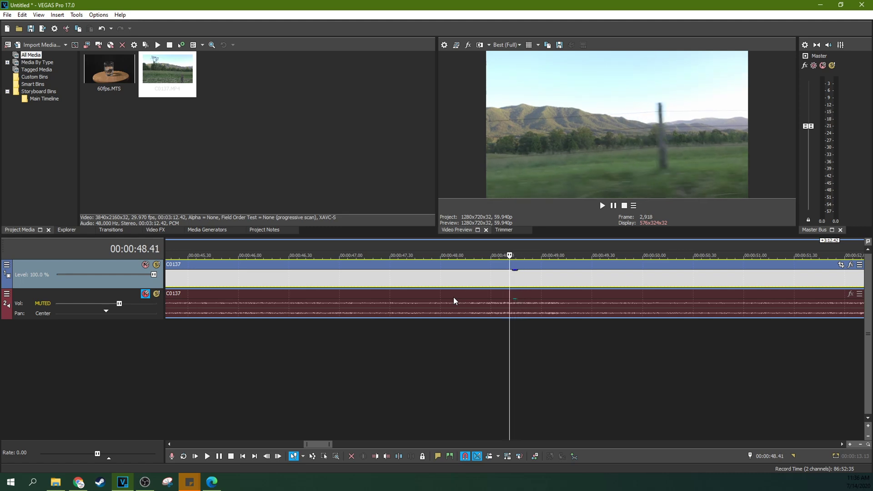
key("Right")
key("Left")
key("Right")
key("Right")
key("Right")
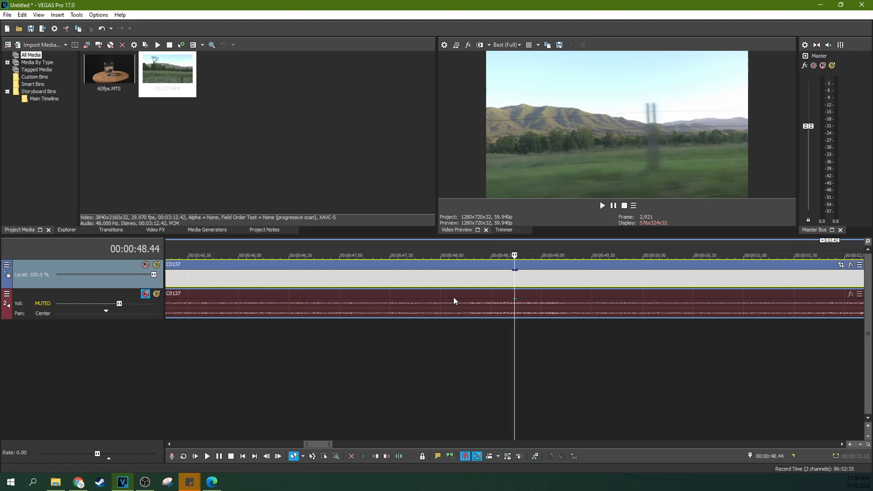
key("Left")
key("Left")
key("Left")
key("Left")
key("Left")
key("Left")
key("Left")
key("Left")
key("Left")
key("Left")
key("Left")
key("Left")
key("Left")
key("Left")
key("Left")
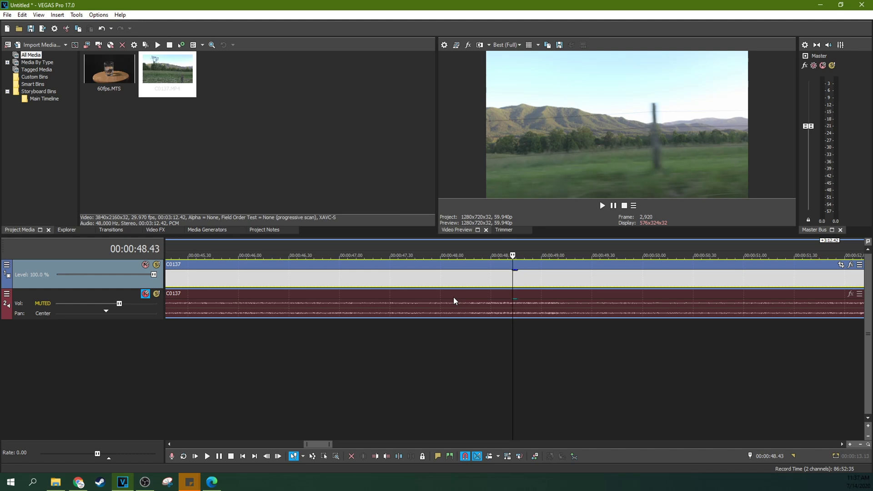
key("space")
key("space")
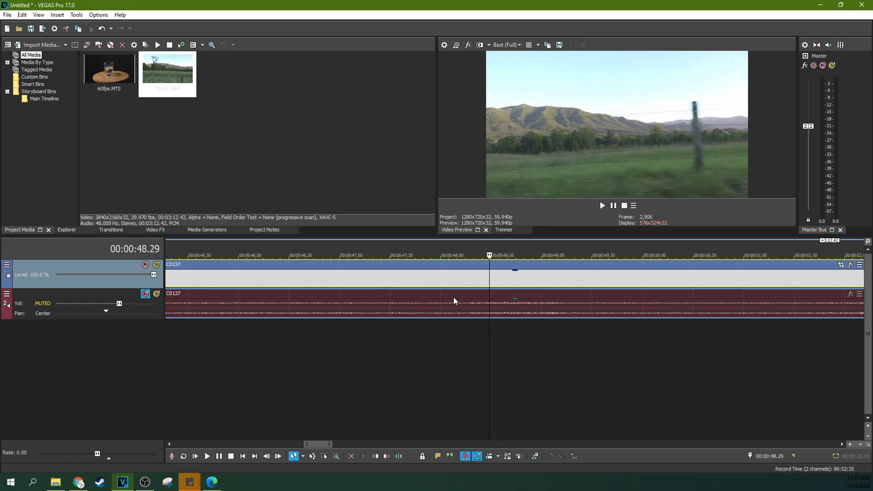
key("space")
key("space")
key("space")
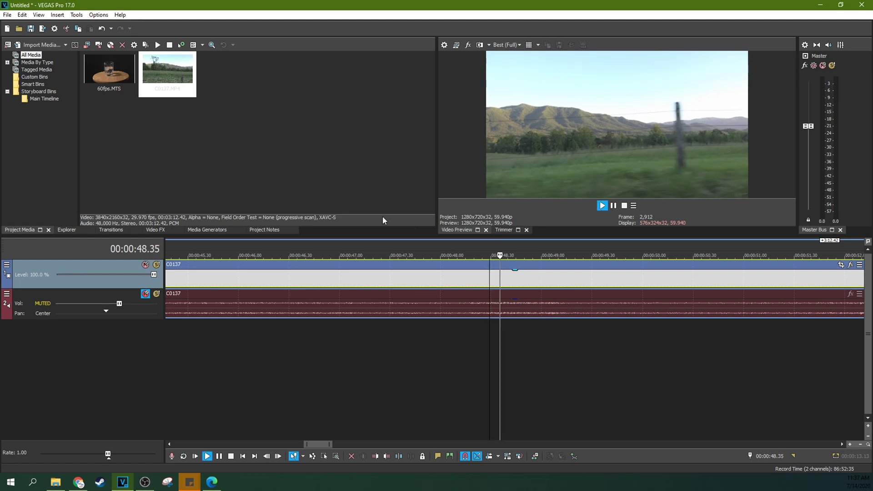
key("space")
key("space")
key("space")
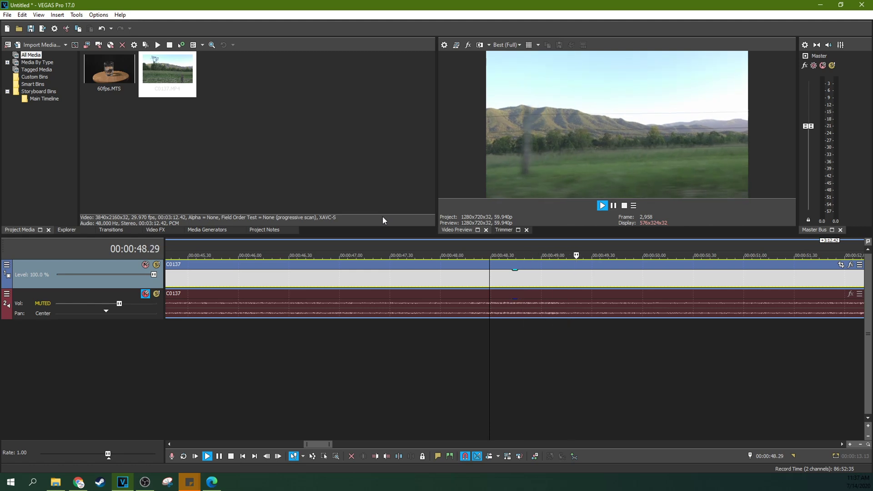
key("space")
key("space")
key("space")
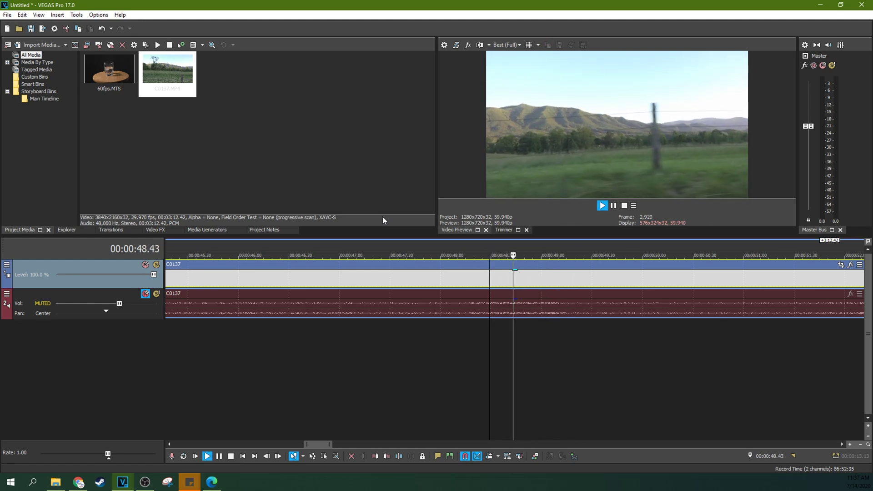
key("space")
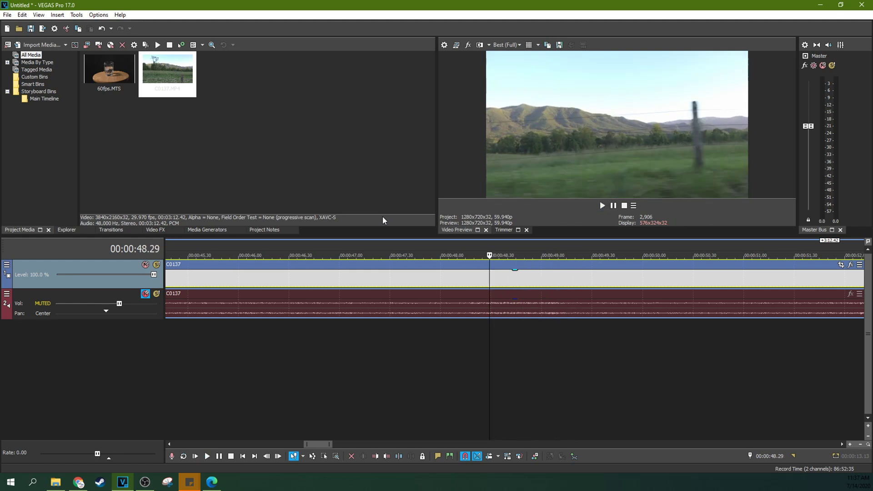
key("space")
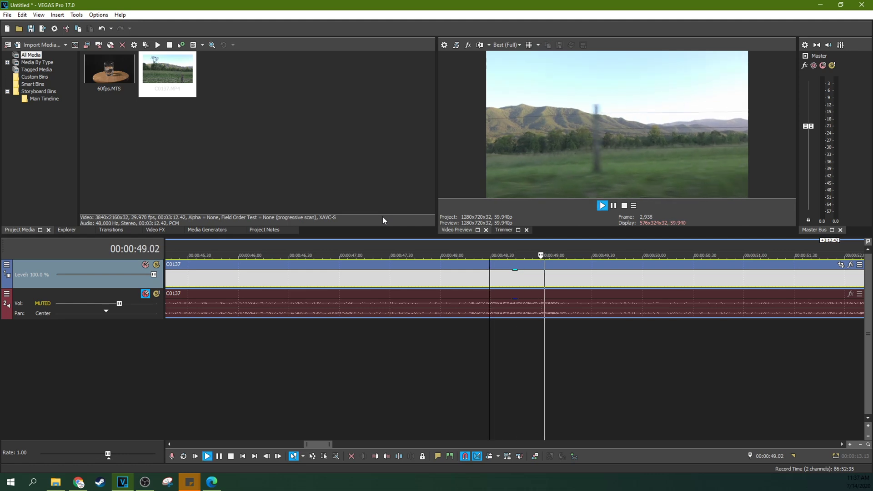
key("space")
key("space")
key("space")
key("space")
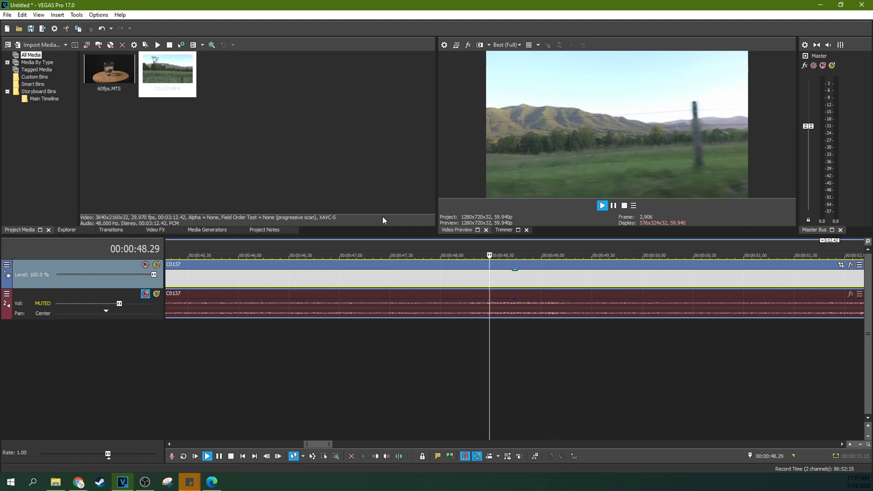
key("space")
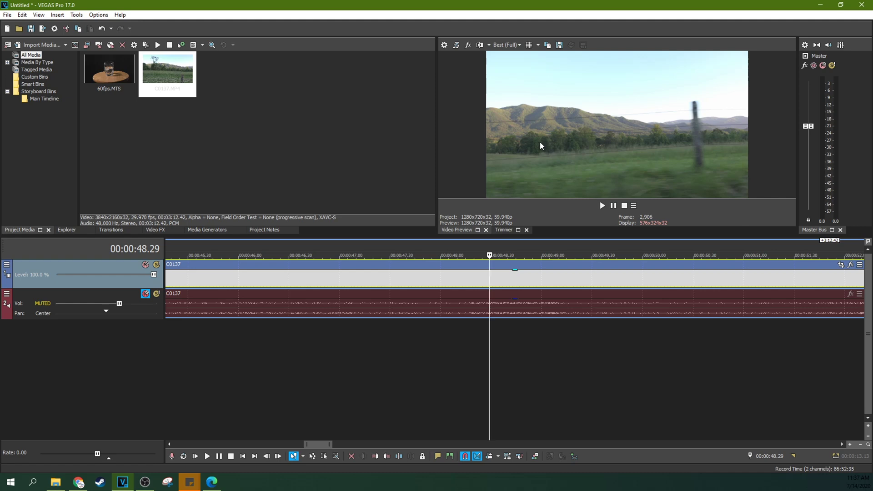
key("Right")
key("Right")
key("Right")
key("Right")
key("Right")
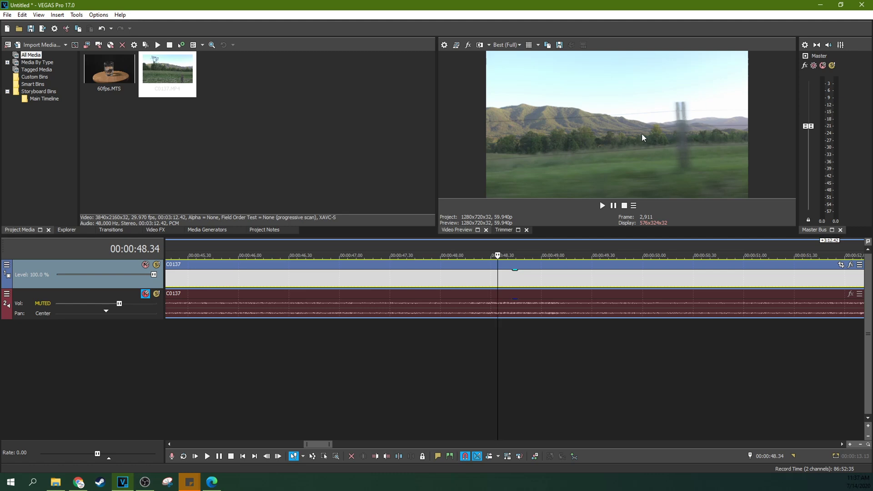
left_click(508, 278)
Step: Delete the C0137 events, drop in 60fps.MTS, and match project settings to it
key("Delete")
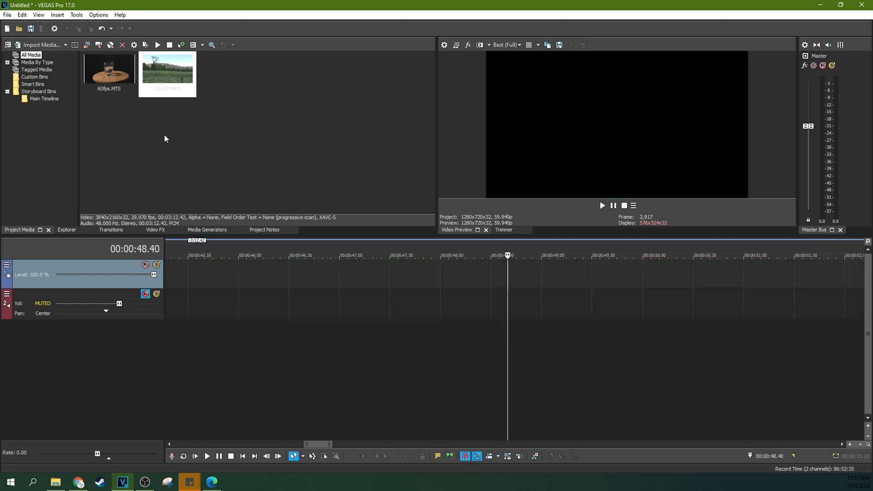
left_click_drag(101, 84, 163, 276)
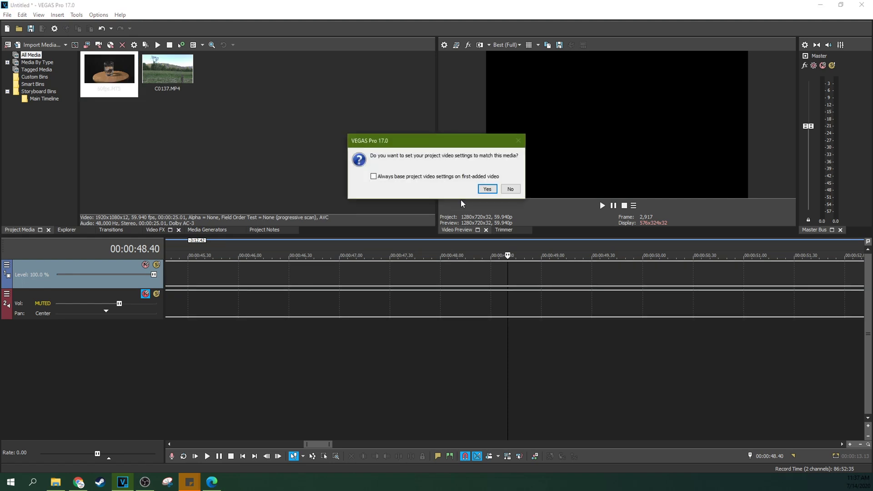
left_click(486, 189)
Step: Move the 60fps clip earlier on the timeline and set the cursor to 48.20
left_click(379, 296)
scroll(379, 297, "down", 2)
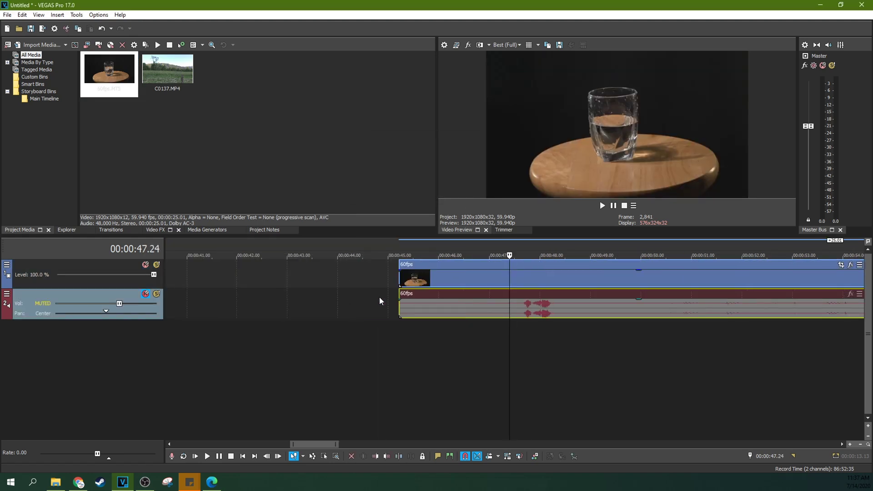
scroll(444, 275, "down", 1)
scroll(445, 279, "down", 1)
left_click_drag(460, 278, 171, 273)
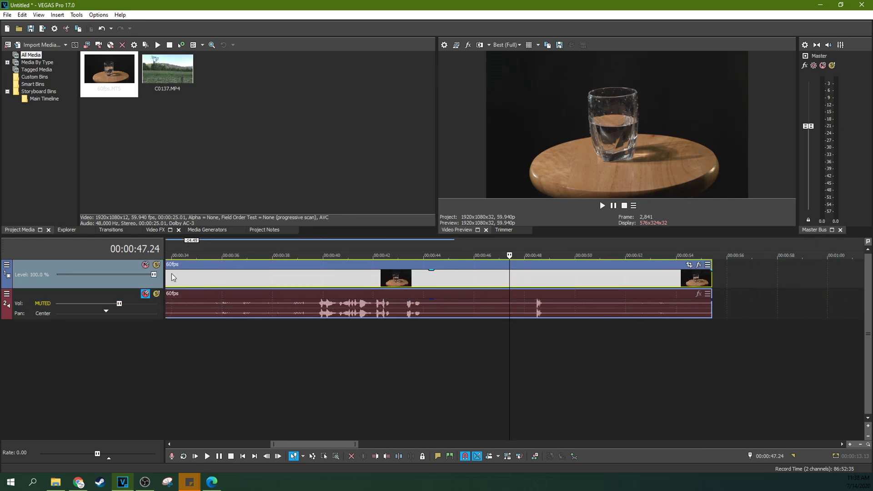
left_click(534, 282)
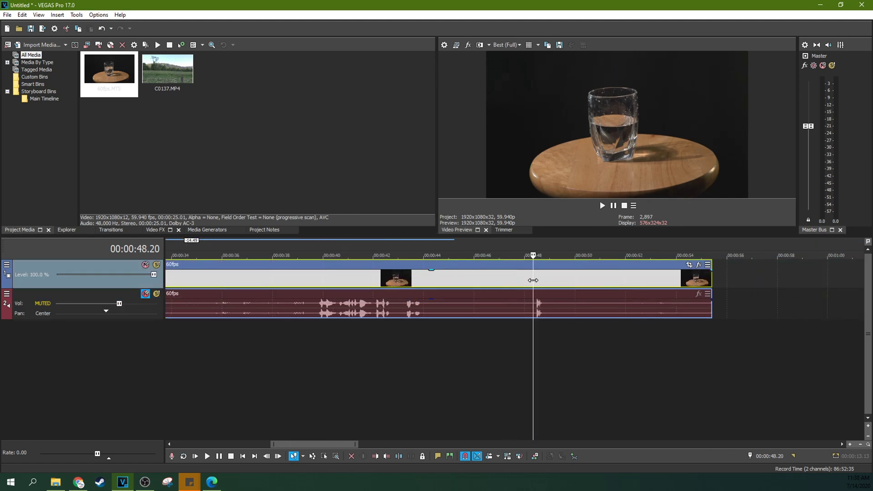
key("space")
key("space")
key("space")
key("space")
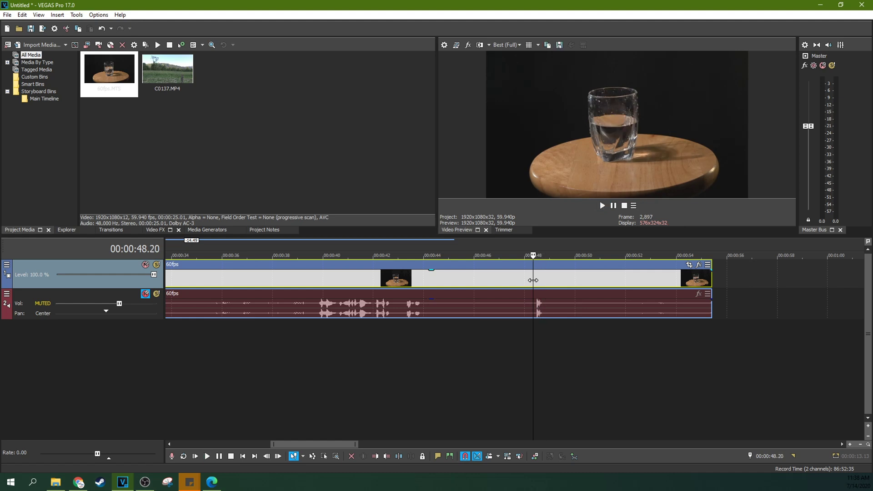
key("space")
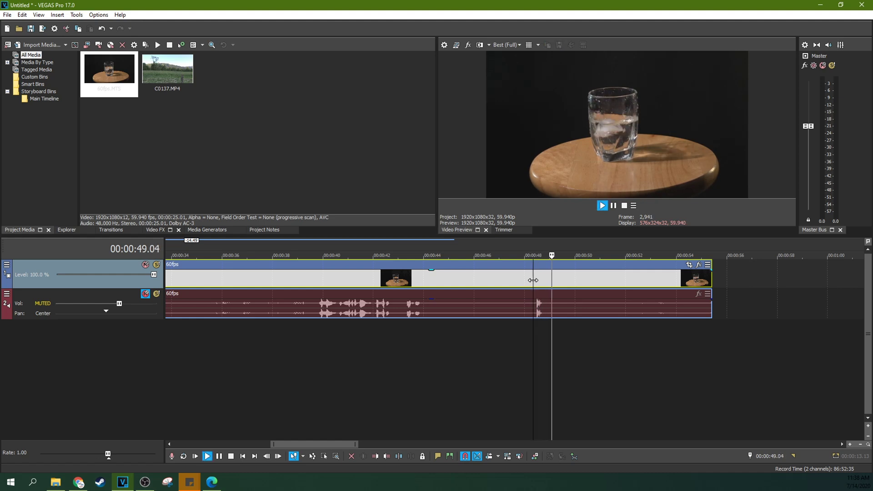
key("space")
scroll(542, 284, "up", 3)
scroll(574, 292, "up", 1)
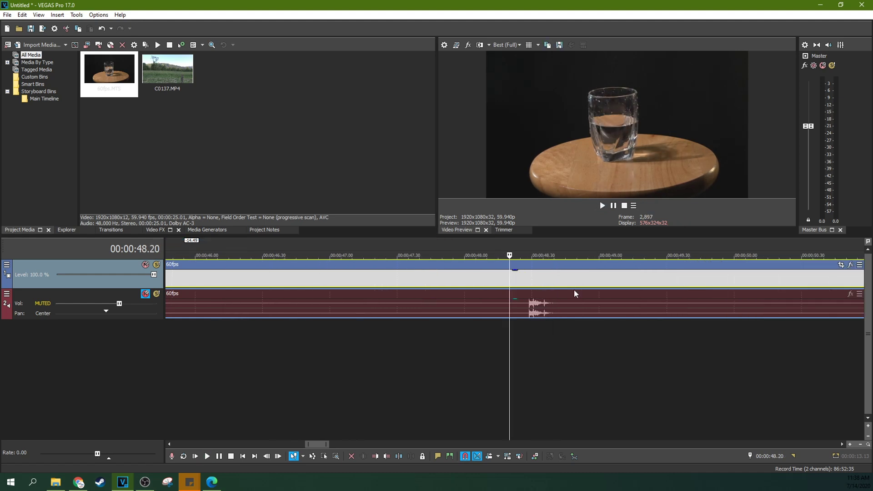
key("Right")
key("Right")
key("Right")
key("Right")
key("Right")
key("Right")
key("Right")
key("Right")
key("Right")
key("Right")
key("Right")
key("Right")
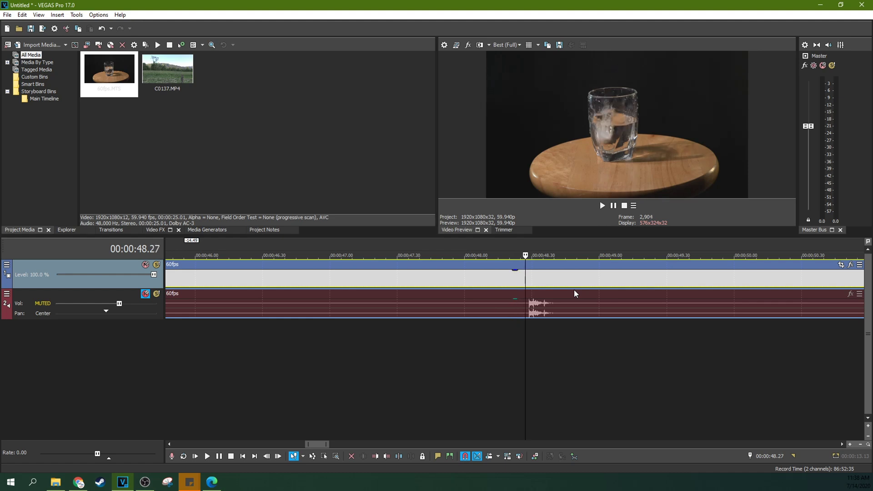
key("Right")
key("Right")
key("Right")
key("Right")
key("Right")
key("Right")
key("Right")
key("Right")
key("Right")
key("Right")
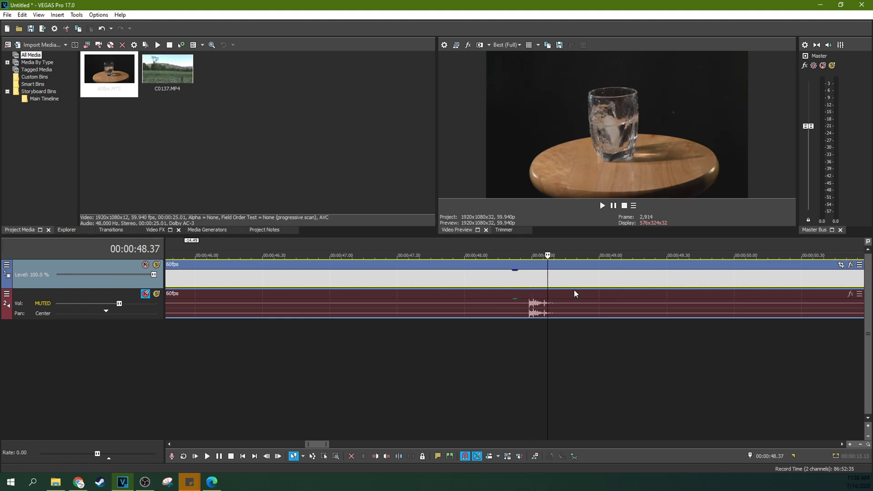
key("Right")
key("Right")
key("Right")
key("Right")
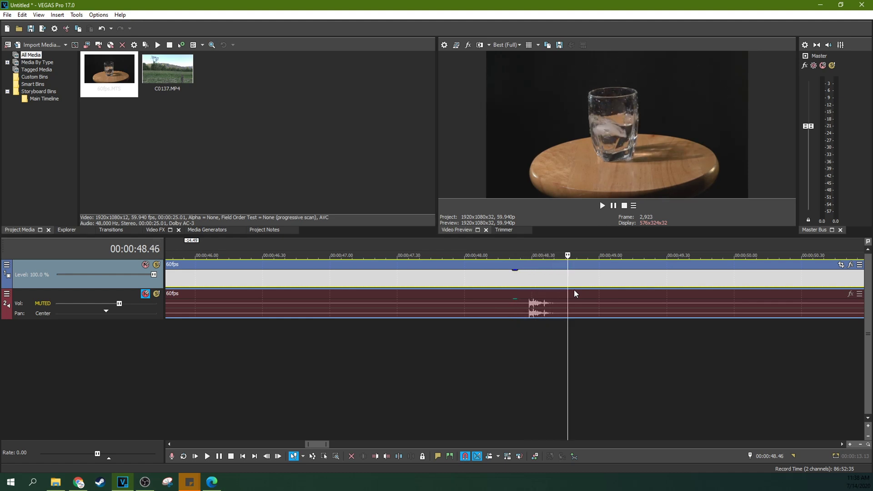
key("Right")
key("Right")
key("Right")
key("Right")
key("Right")
key("Right")
key("Right")
key("Right")
key("Right")
key("Right")
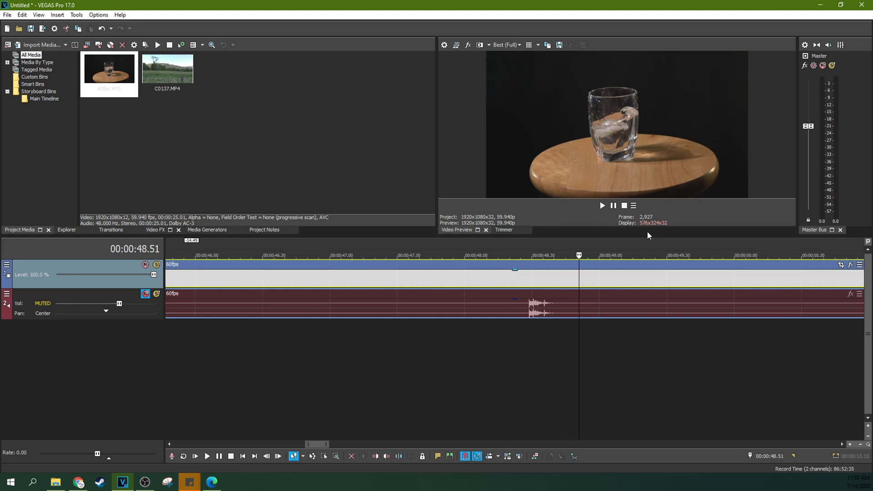
key("Right")
key("Right")
key("Right")
key("Right")
key("Right")
key("Right")
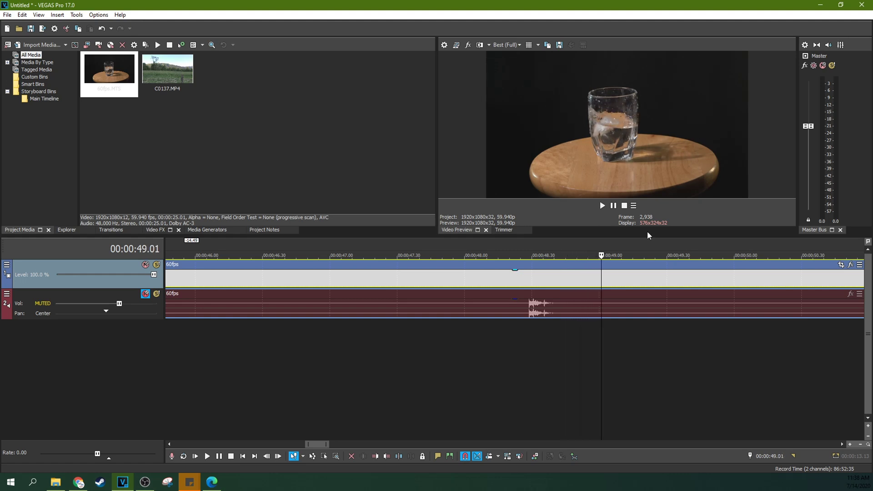
left_click(525, 277)
Step: Stretch the 60fps clip to 50% speed, then step back and forth near 1:06
scroll(558, 292, "down", 4)
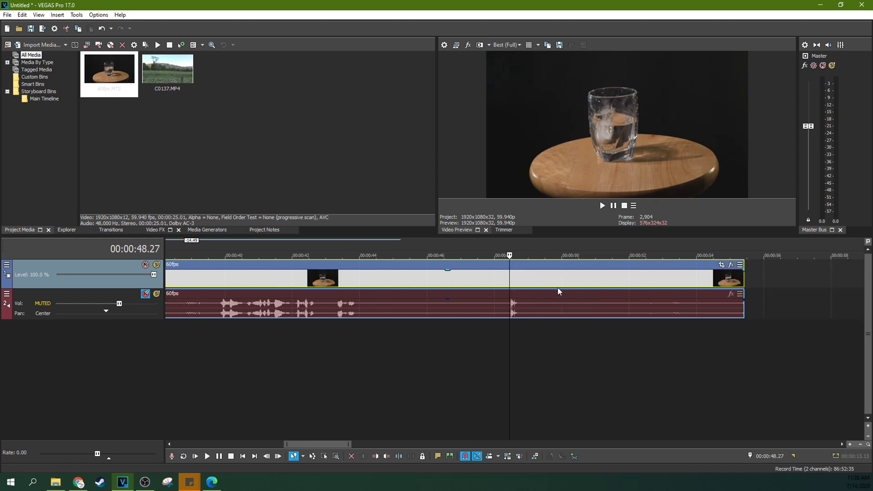
mouse_move(742, 277)
left_mouse_down()
mouse_move(867, 271)
mouse_move(821, 275)
mouse_move(854, 272)
left_mouse_up()
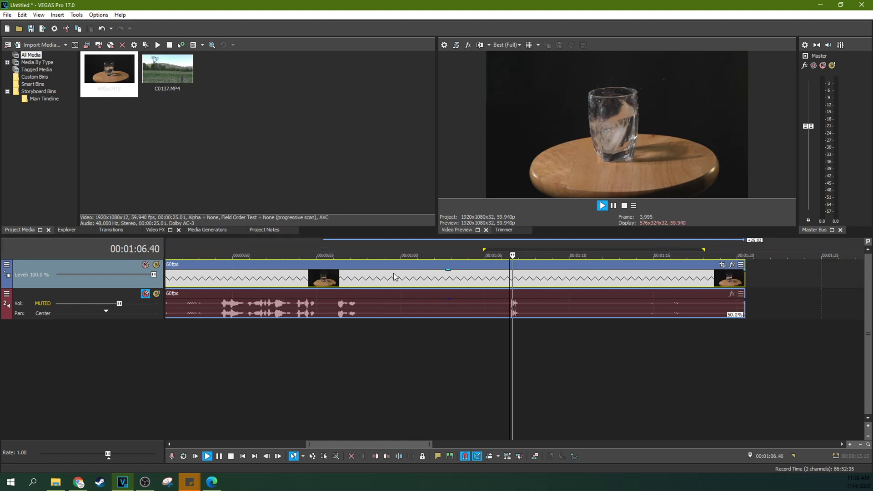
key("space")
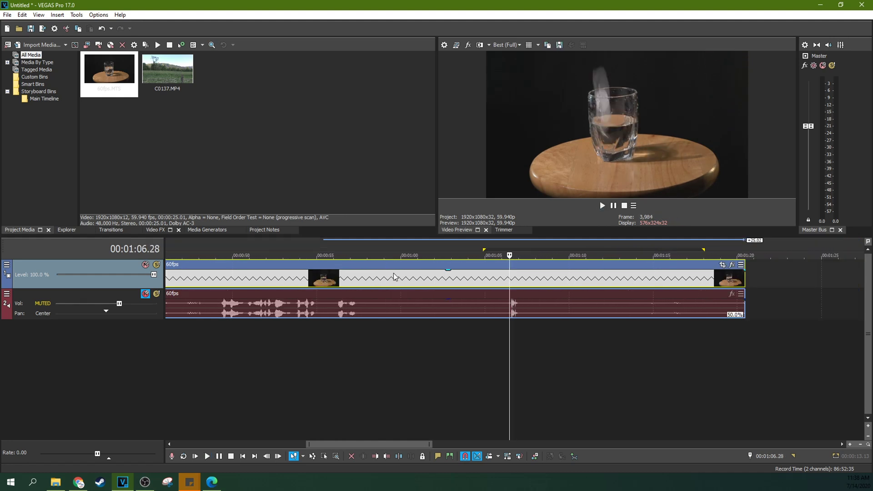
key("Left")
key("Left")
key("Left")
key("Left")
key("Left")
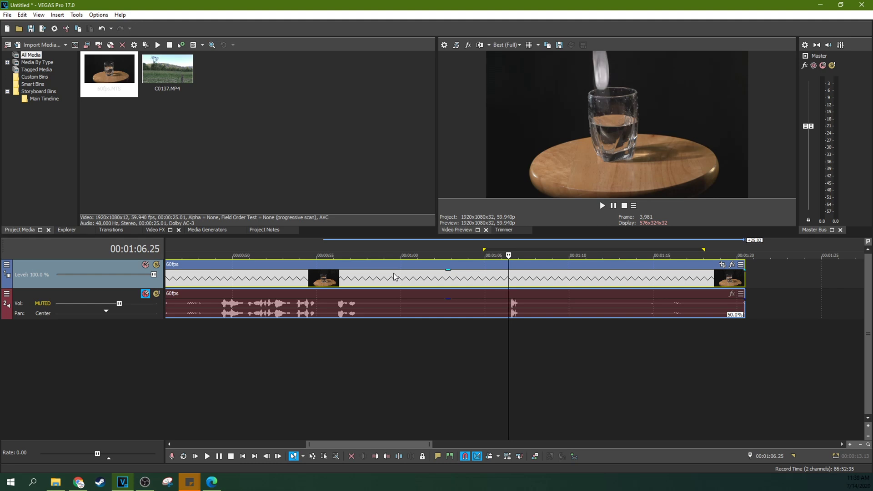
key("Right")
key("Right")
key("Right")
key("Right")
key("Right")
key("Right")
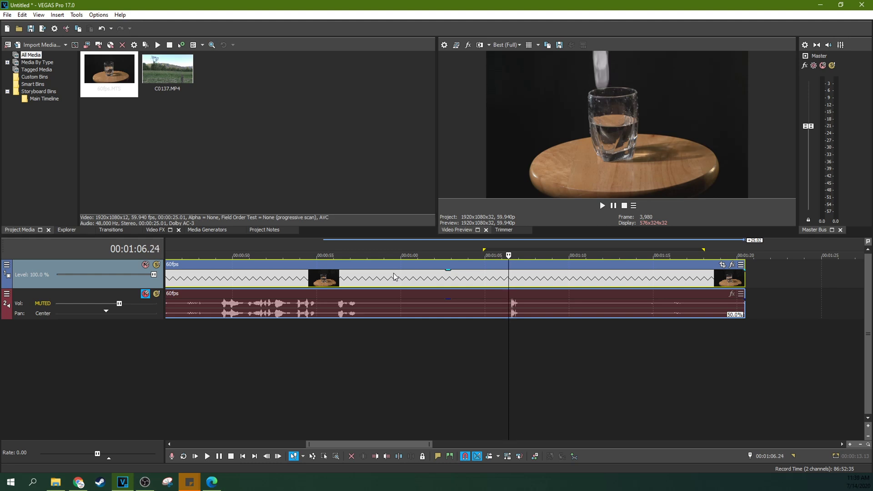
key("Left")
key("Left")
key("Left")
key("Left")
key("Left")
key("Left")
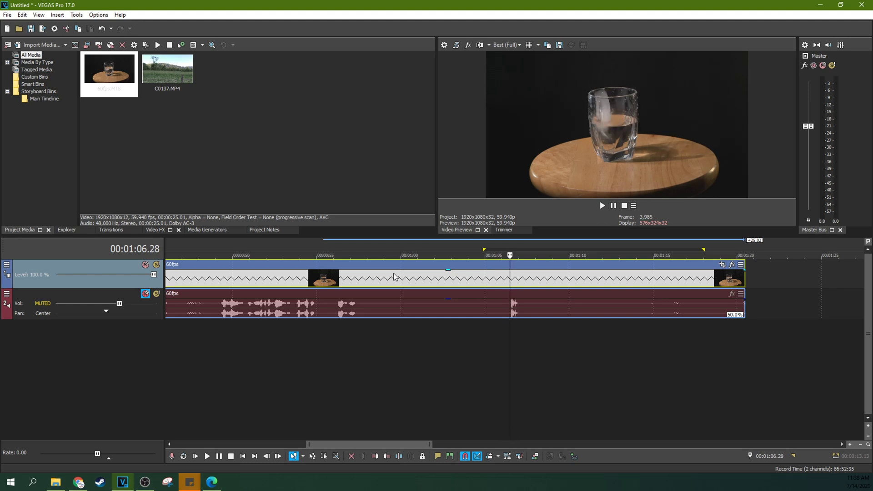
key("Left")
key("Left")
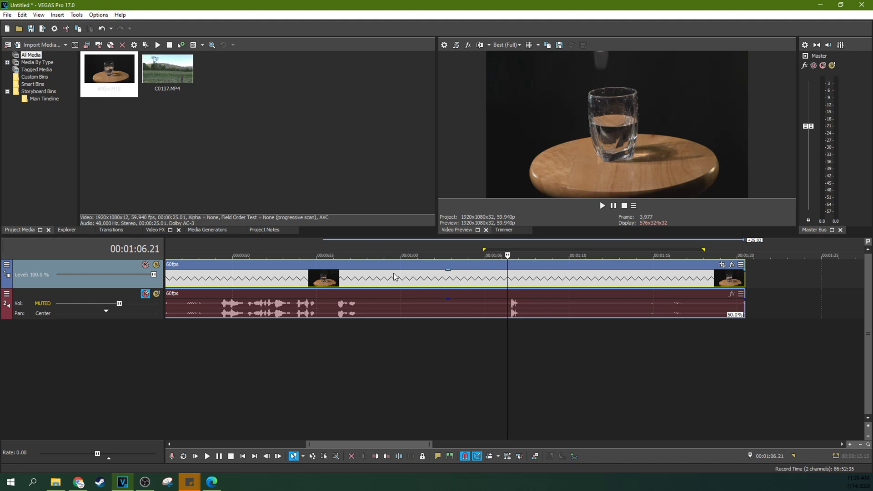
key("Left")
Step: Replay the splash, advance frame by frame, and zoom the timeline in around it
key("space")
key("space")
key("space")
key("space")
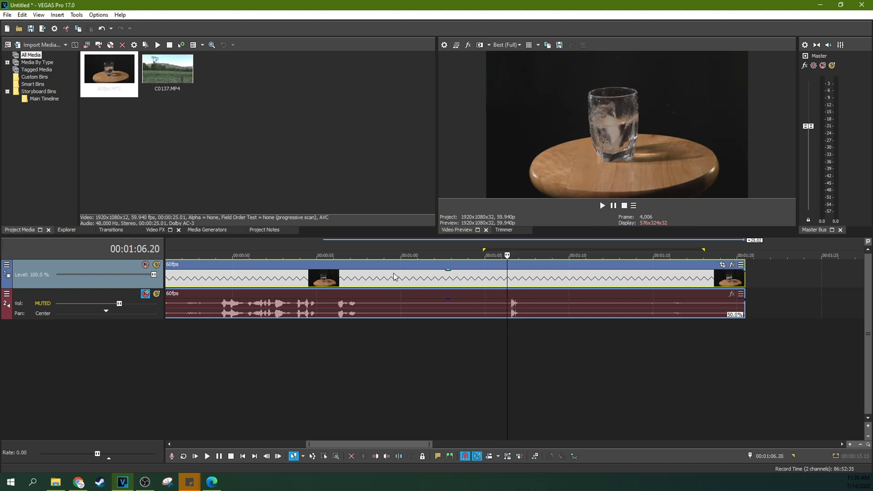
key("space")
key("space")
key("Right")
key("Right")
key("Right")
key("Right")
key("Right")
key("Right")
key("Right")
key("Right")
key("Right")
key("Right")
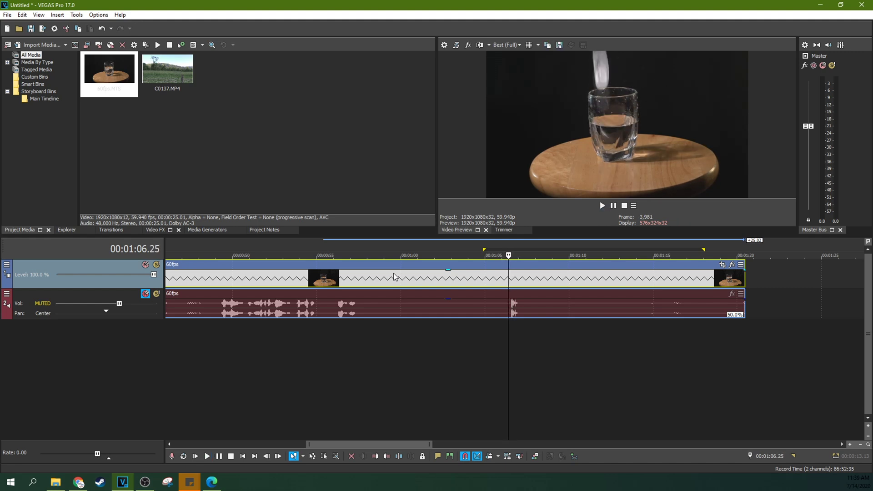
key("Right")
key("Right")
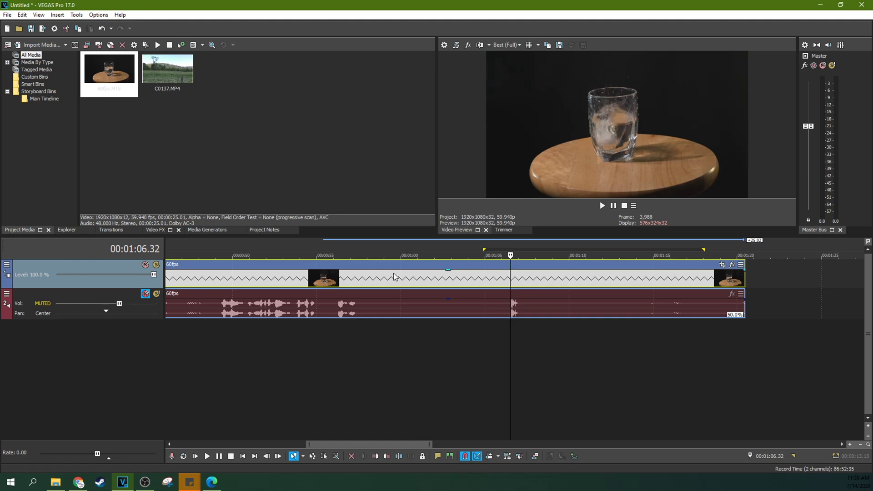
key("Up")
key("Up")
key("Up")
key("Up")
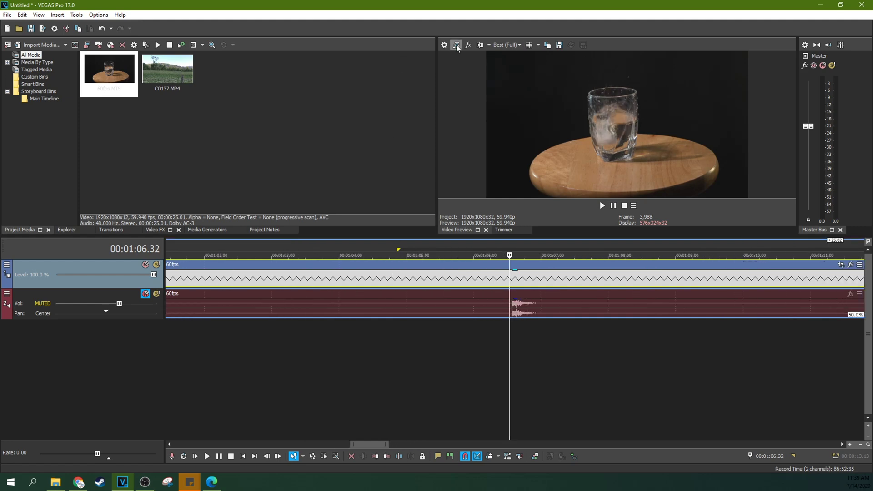
Step: Set Resample mode to Disable resample and untick 'Start all new projects with these settings'
left_click(456, 45)
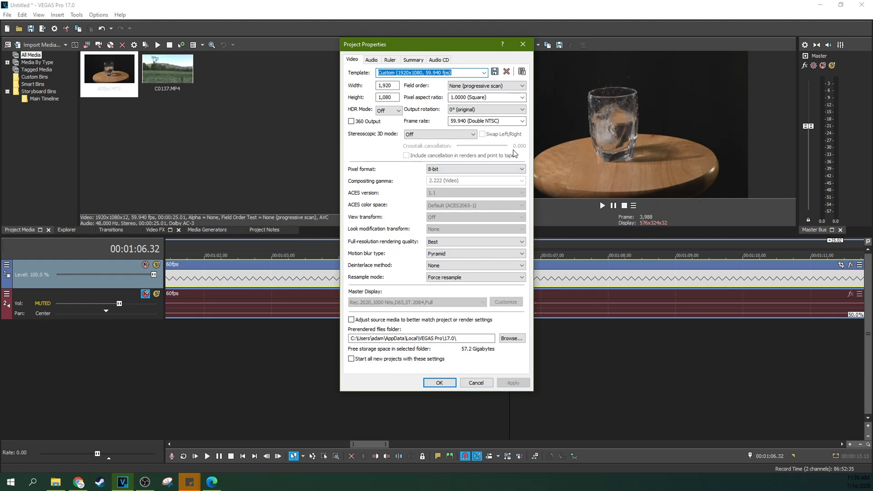
left_click(522, 44)
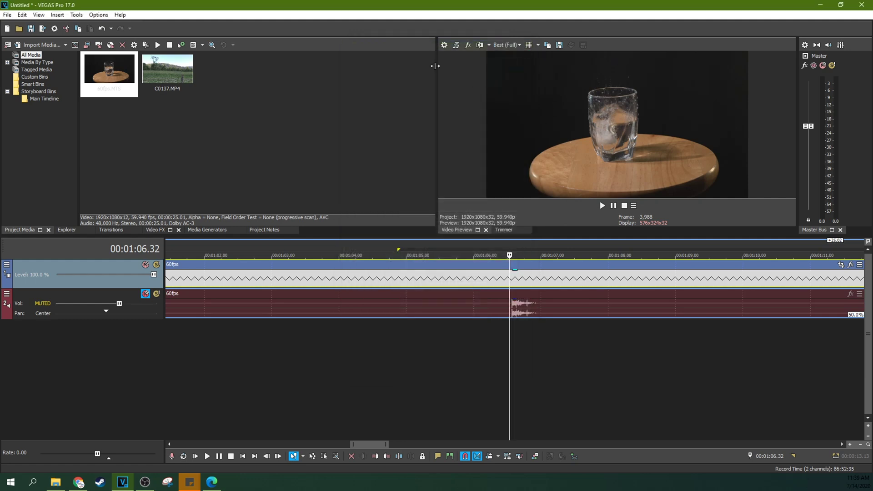
left_click(444, 45)
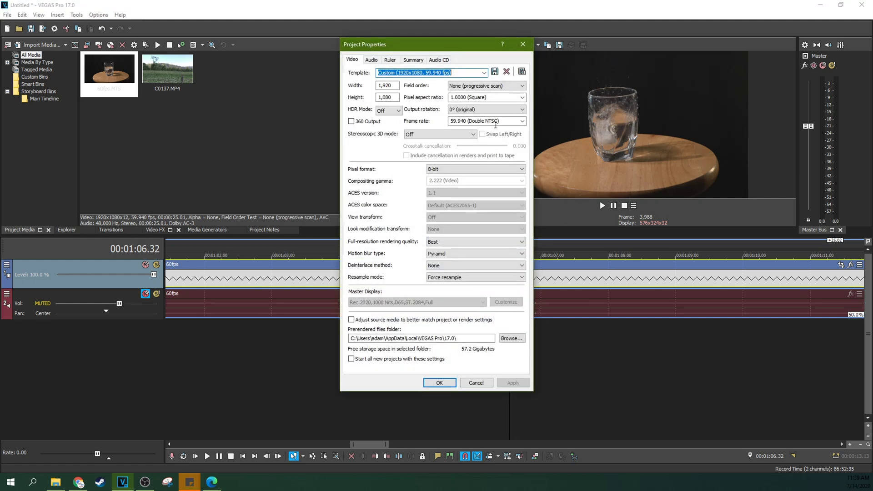
left_click(458, 275)
left_click(452, 300)
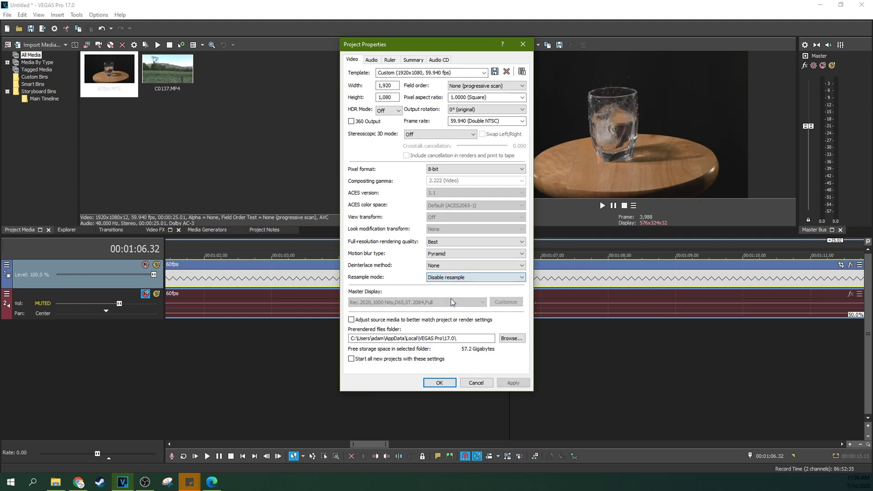
left_click(351, 359)
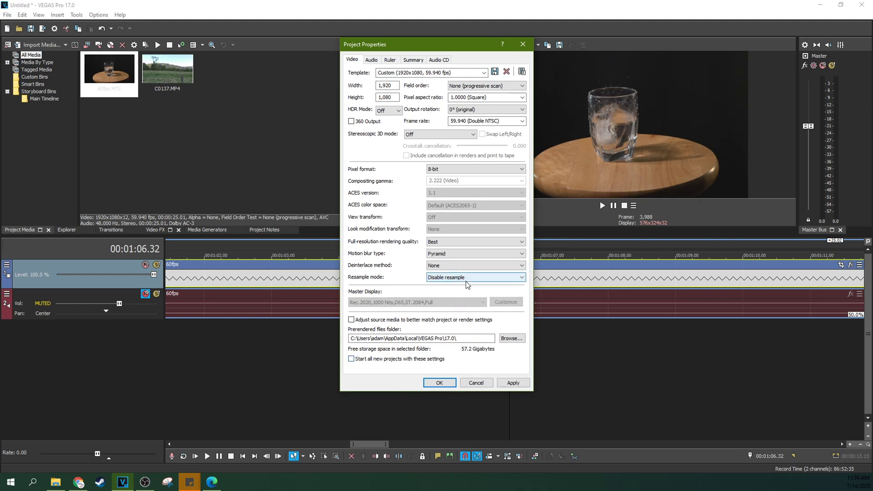
left_click(512, 382)
left_click(439, 383)
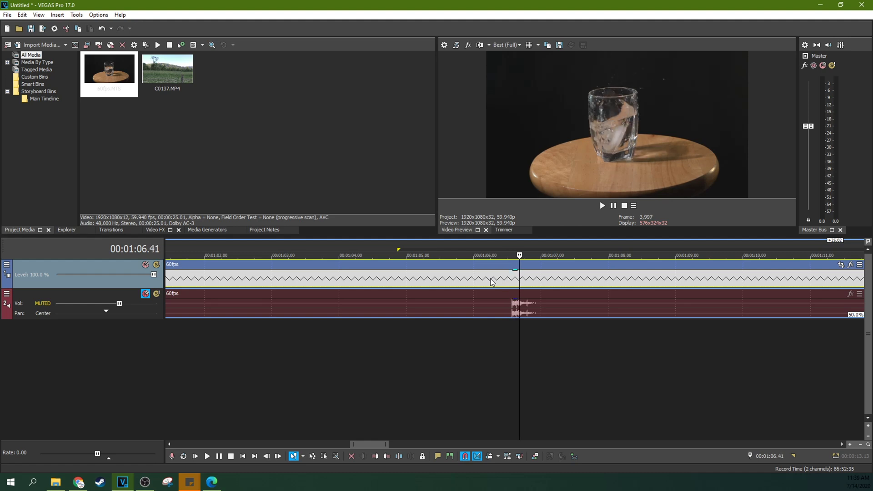
Step: Play backward and step through the splash frames, settling at 00:01:06.27
key("j")
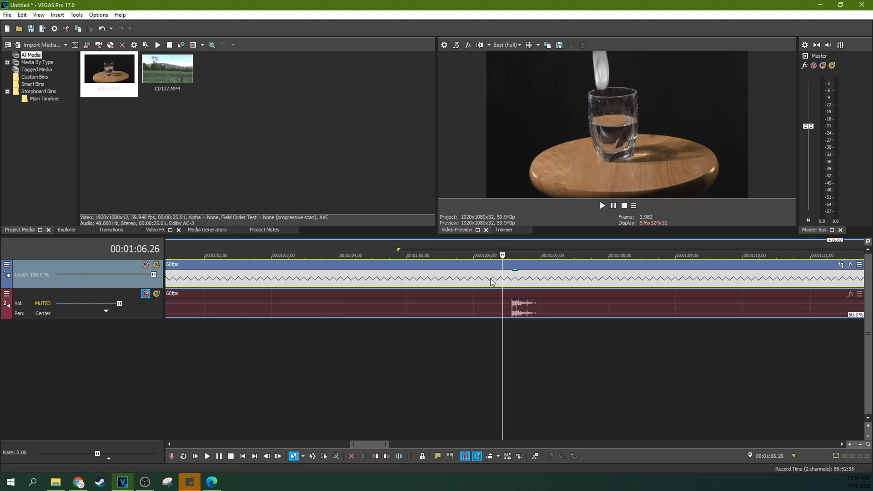
key("k")
key("Right")
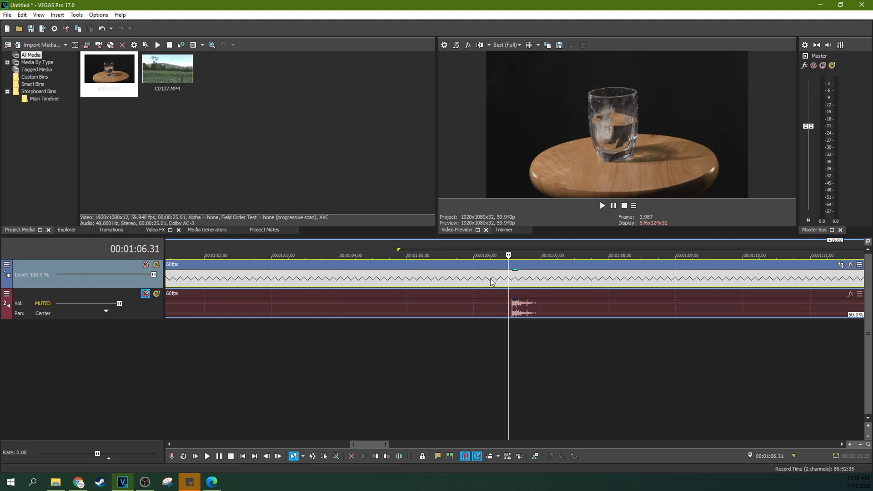
key("Right")
key("Right")
key("Right")
key("Right")
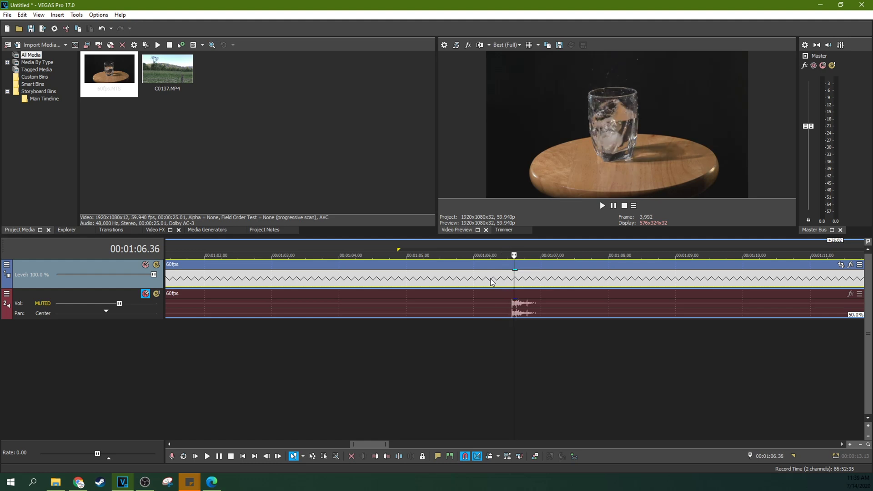
key("Left")
key("Left")
key("Left")
key("Left")
key("Left")
key("Left")
key("Left")
key("Left")
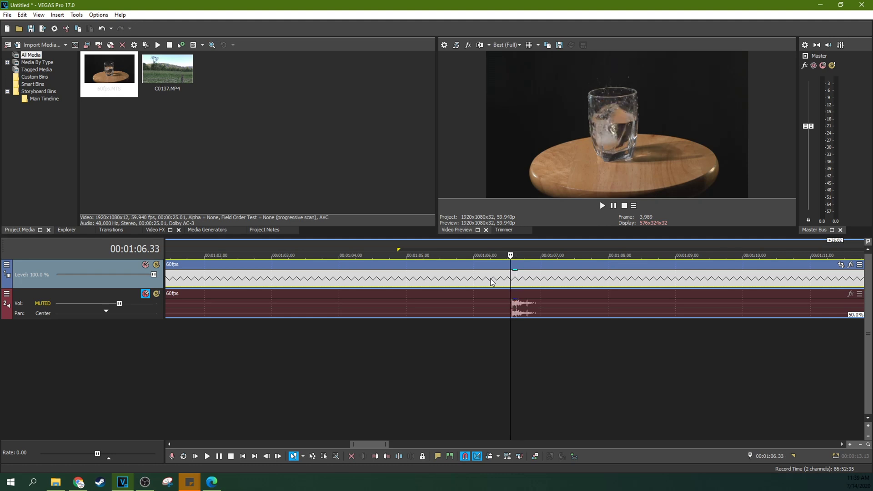
key("Left")
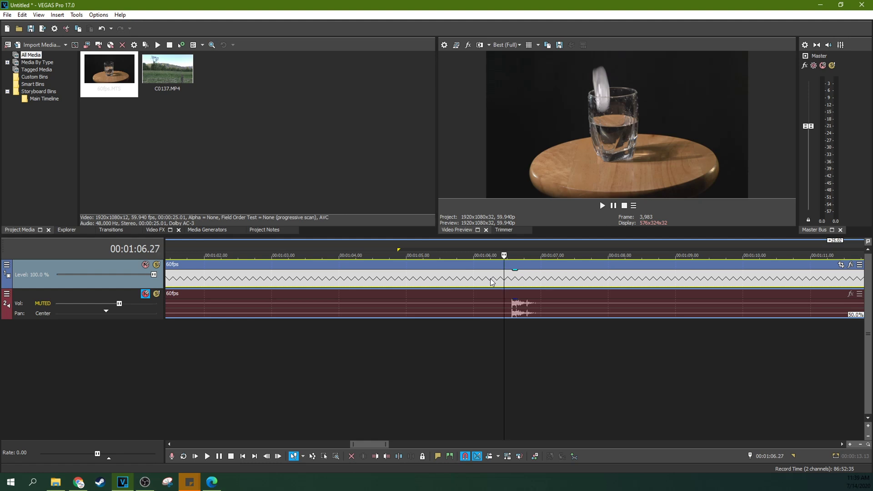
key("Left")
key("Right")
key("Left")
key("Right")
key("Right")
scroll(497, 302, "down", 5)
scroll(497, 302, "down", 3)
Step: Set the 60fps clip's event Properties resample mode to Force resample
right_click(430, 303)
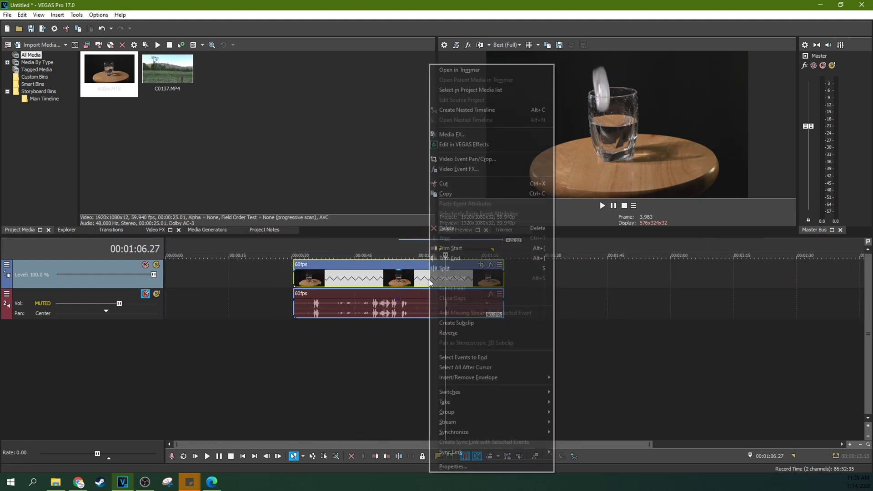
left_click(574, 237)
left_click(645, 345)
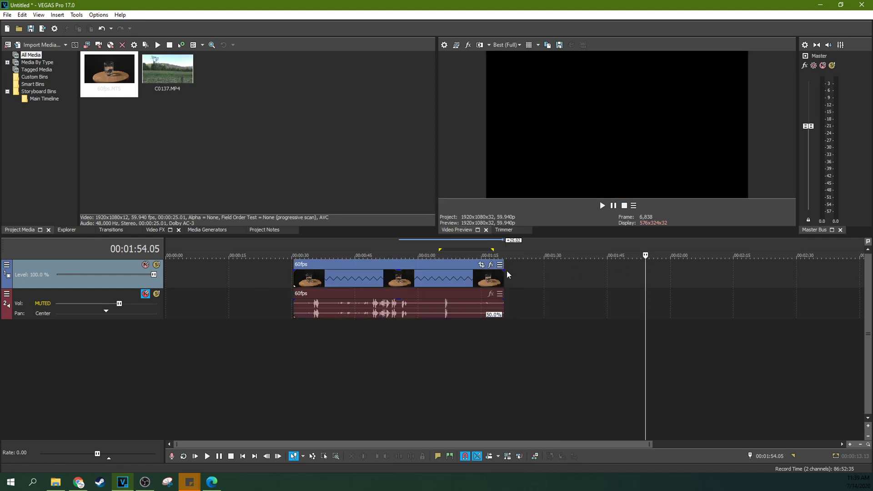
left_click(418, 275)
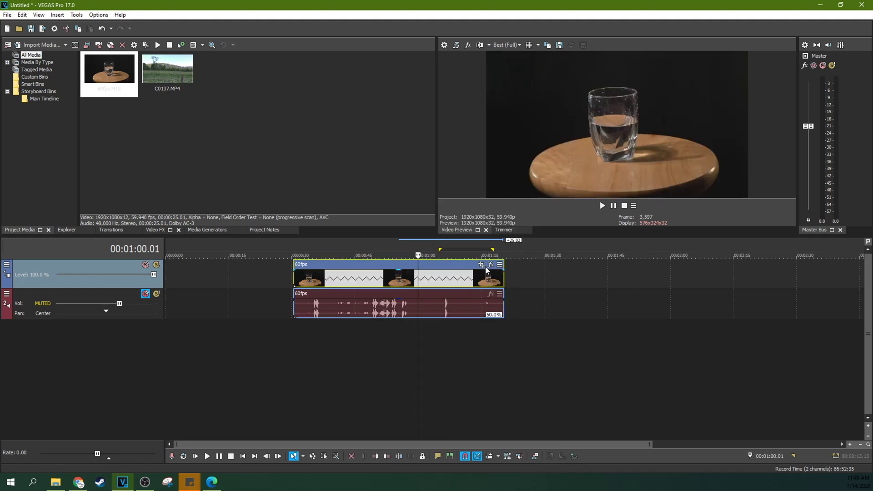
right_click(446, 285)
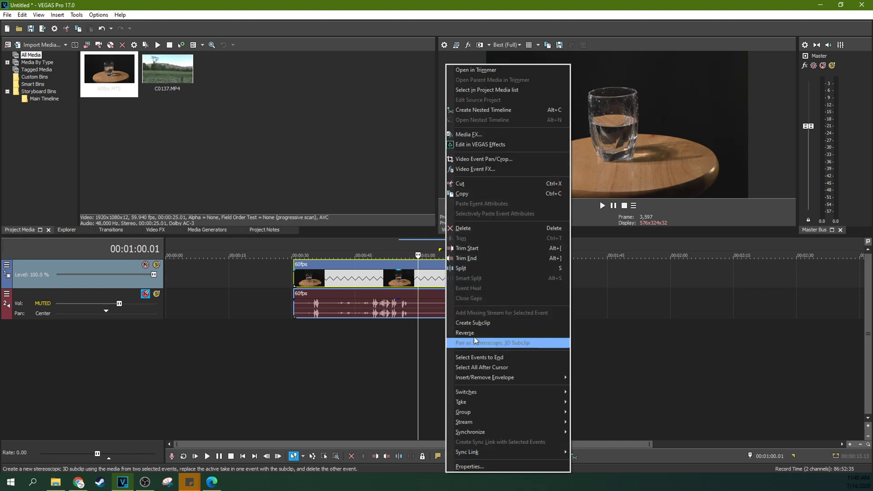
right_click(395, 302)
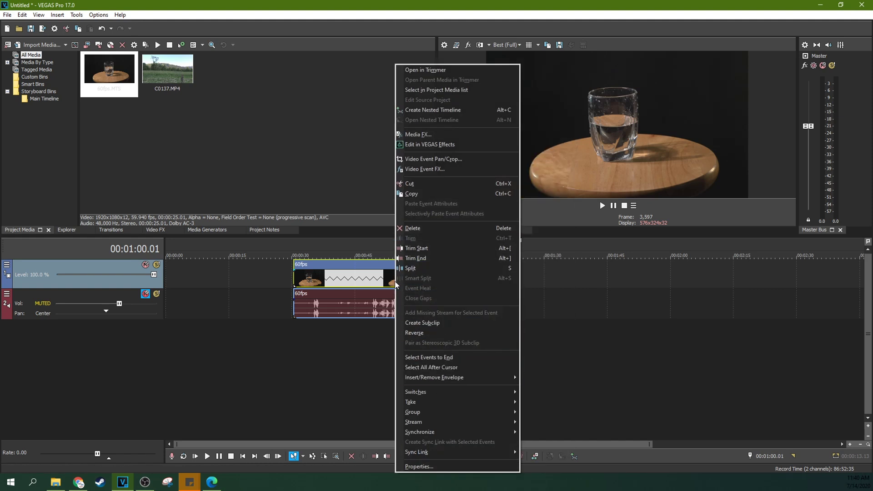
left_click(428, 467)
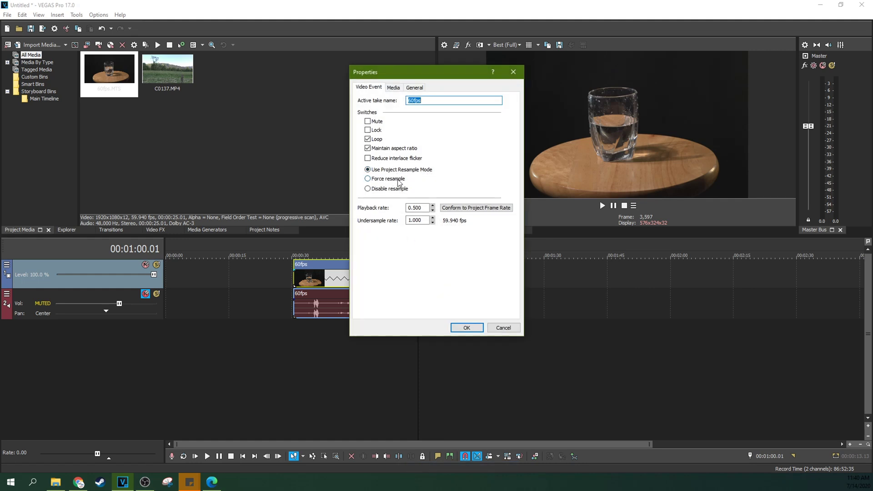
left_click(382, 180)
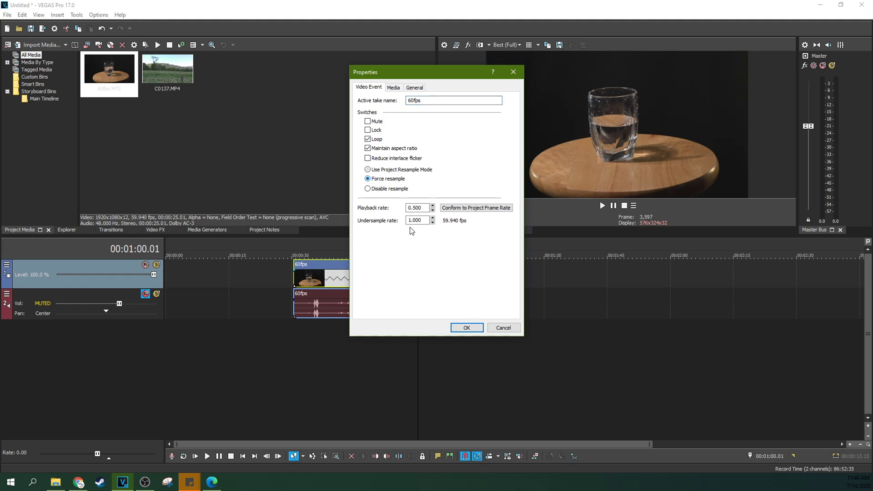
left_click(466, 327)
Step: Switch the clip back to Use Project Resample Mode and replay from about 1:04.6
left_click(445, 283)
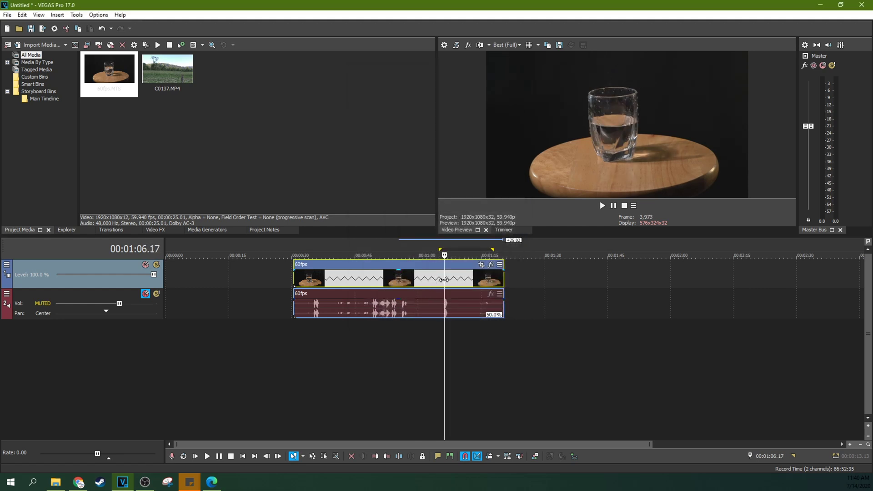
right_click(445, 279)
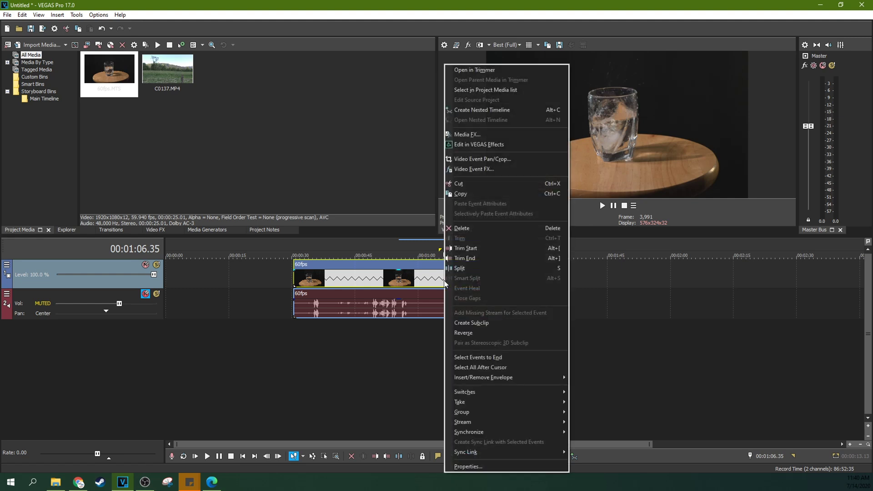
left_click(457, 466)
left_click(370, 170)
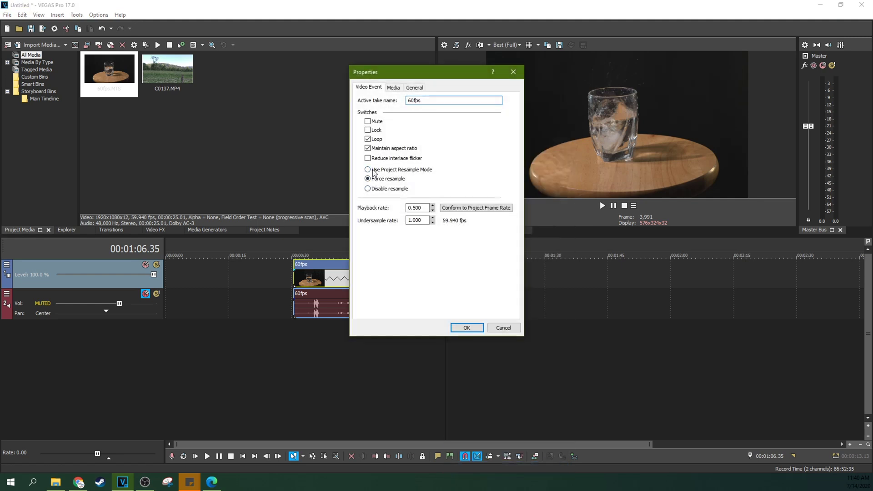
left_click(466, 327)
key("space")
left_click(438, 284)
Step: Zoom the timeline in and pause at 00:01:07.30 with the ice cube submerged
scroll(439, 284, "up", 3)
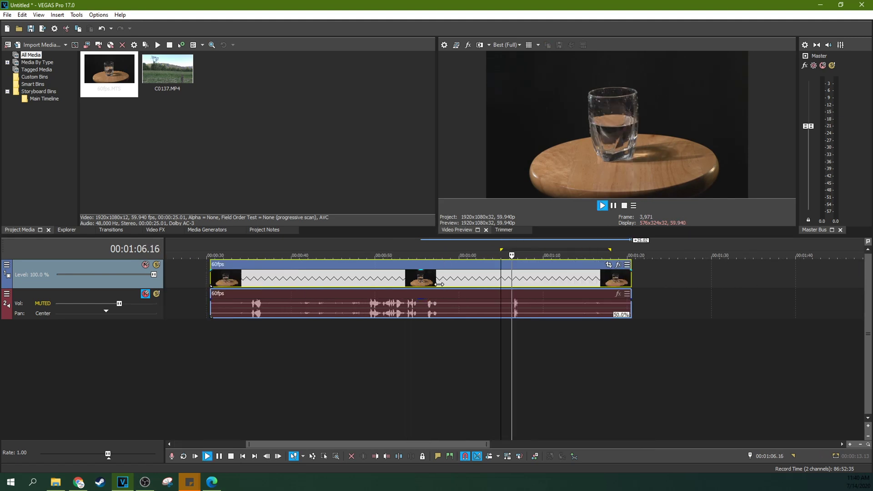
left_click(614, 206)
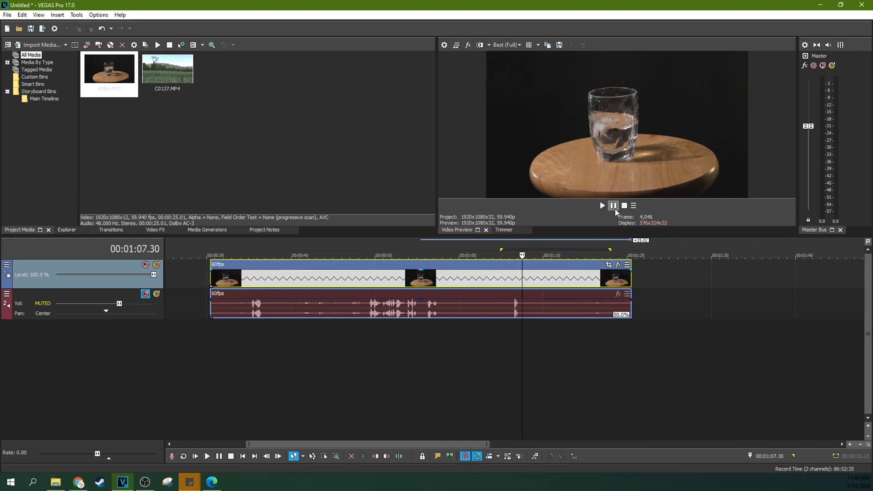